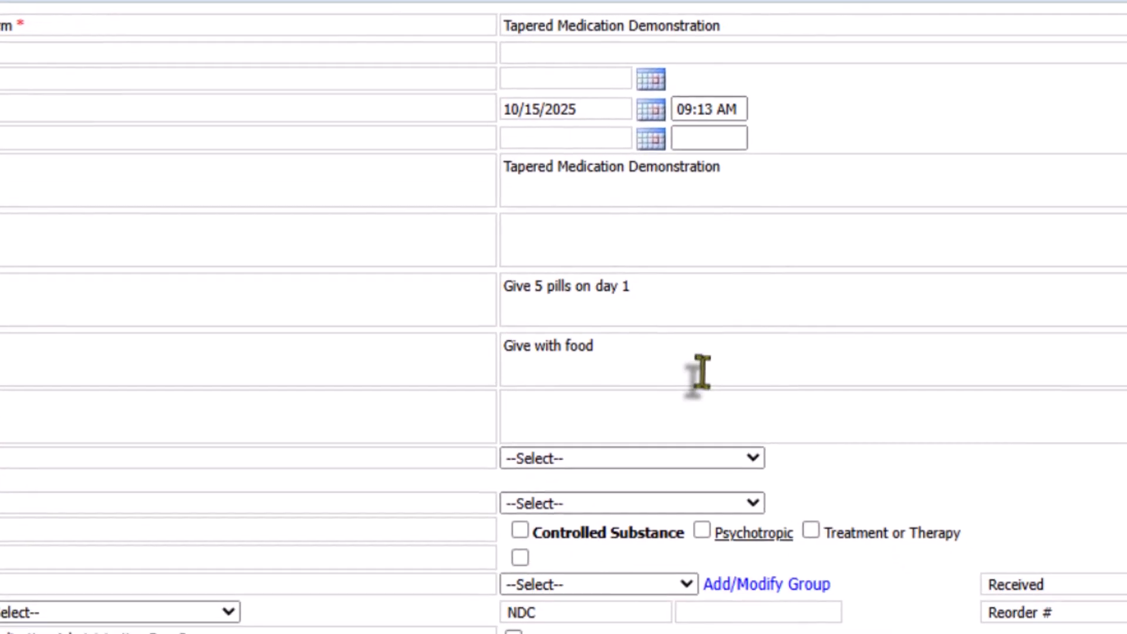
# Step: Schedule the Tapered Medication Demonstration for 11:00 AM and insert it as a new medication record
pyautogui.scroll(-3, 997, 292)
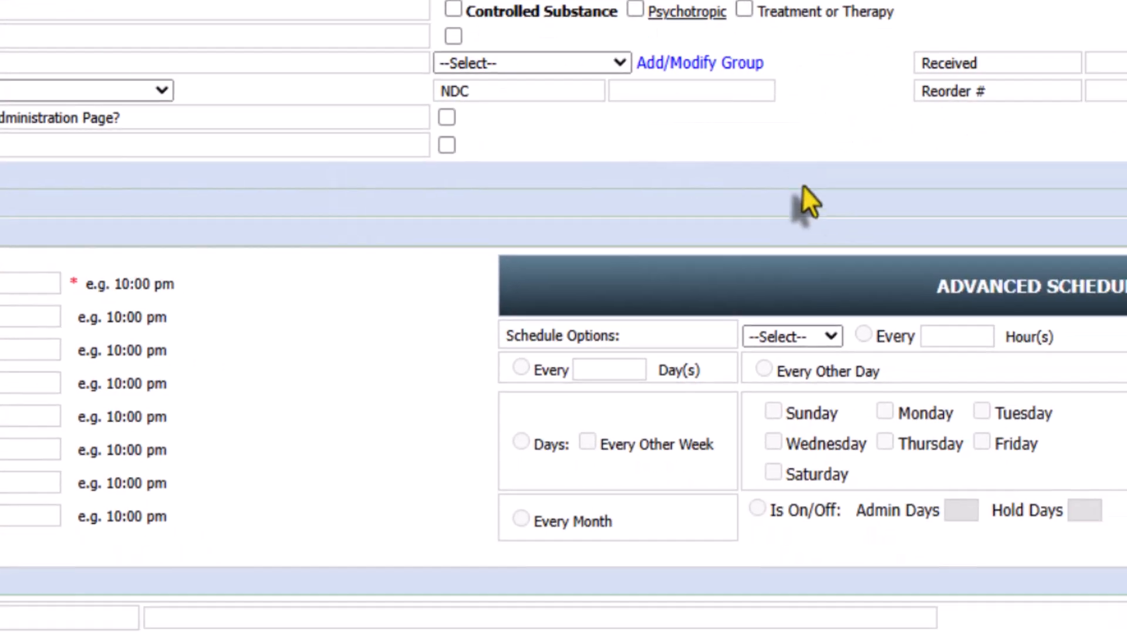
pyautogui.scroll(-2, 1100, 461)
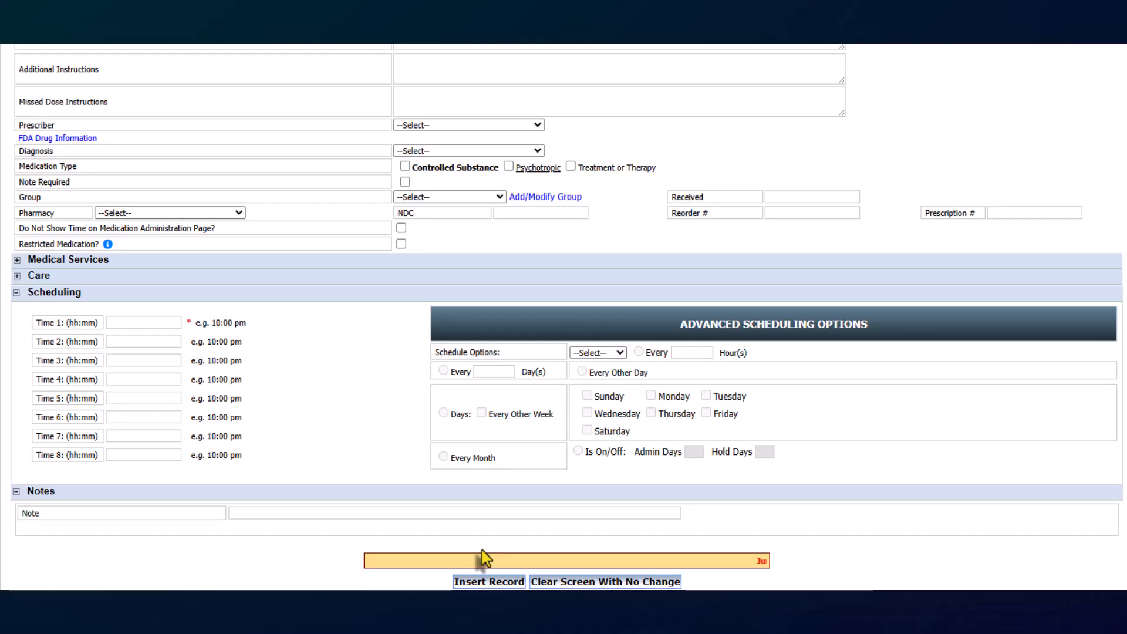
pyautogui.scroll(-3, 599, 191)
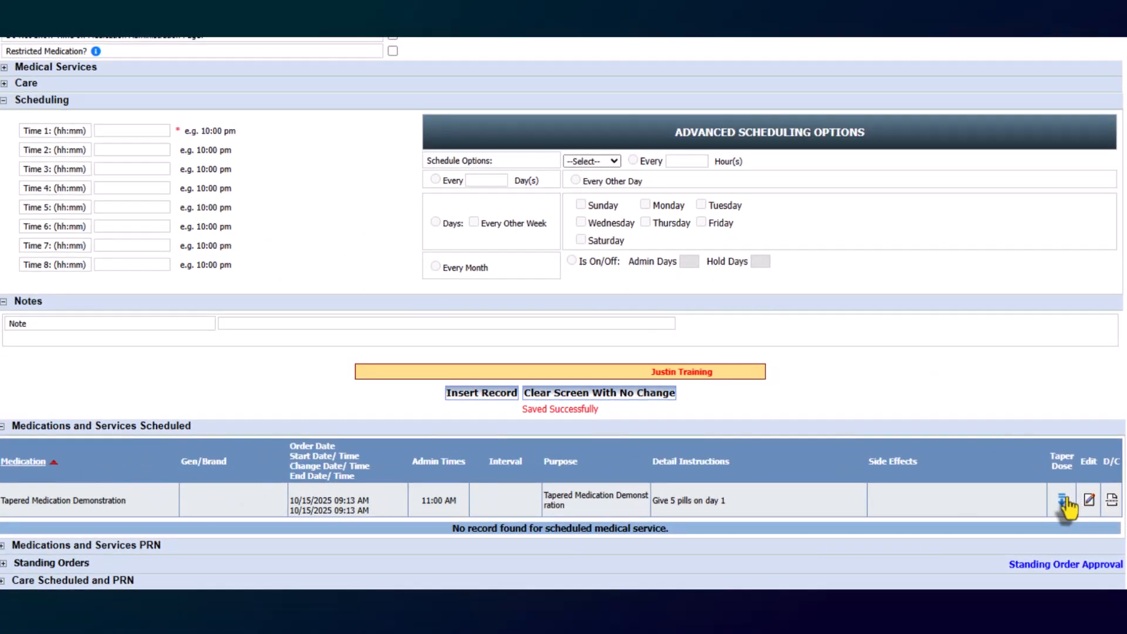
# Step: Open the Tapered Medication Demonstration record for editing and turn on inventory tracking with reorder point 0 and dose 5
pyautogui.click(1063, 501)
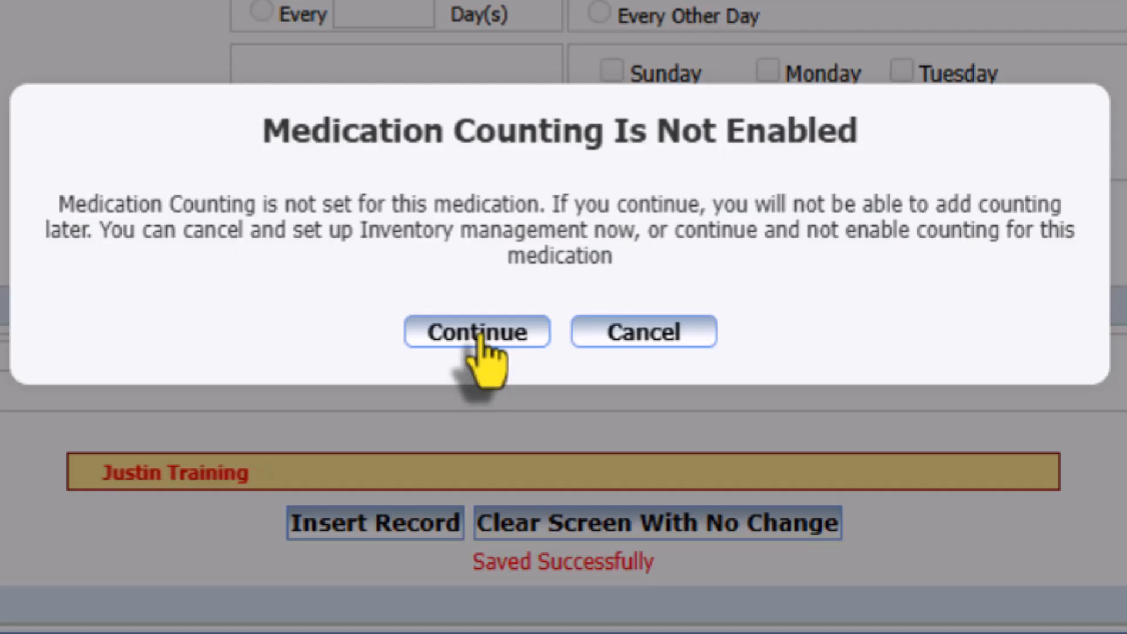
pyautogui.click(651, 338)
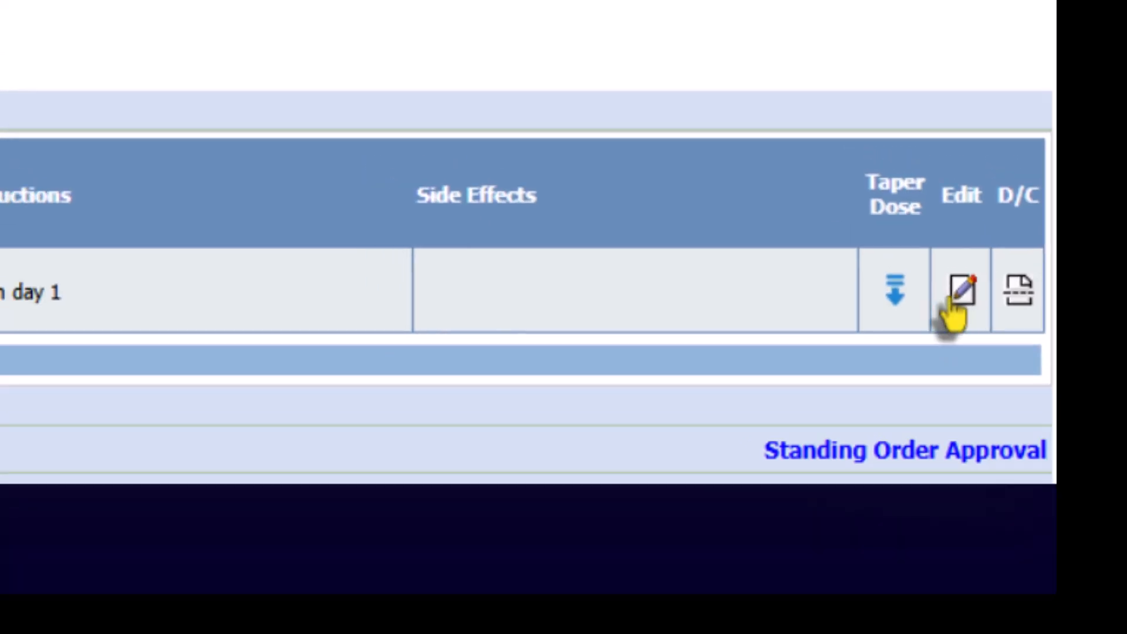
pyautogui.click(943, 276)
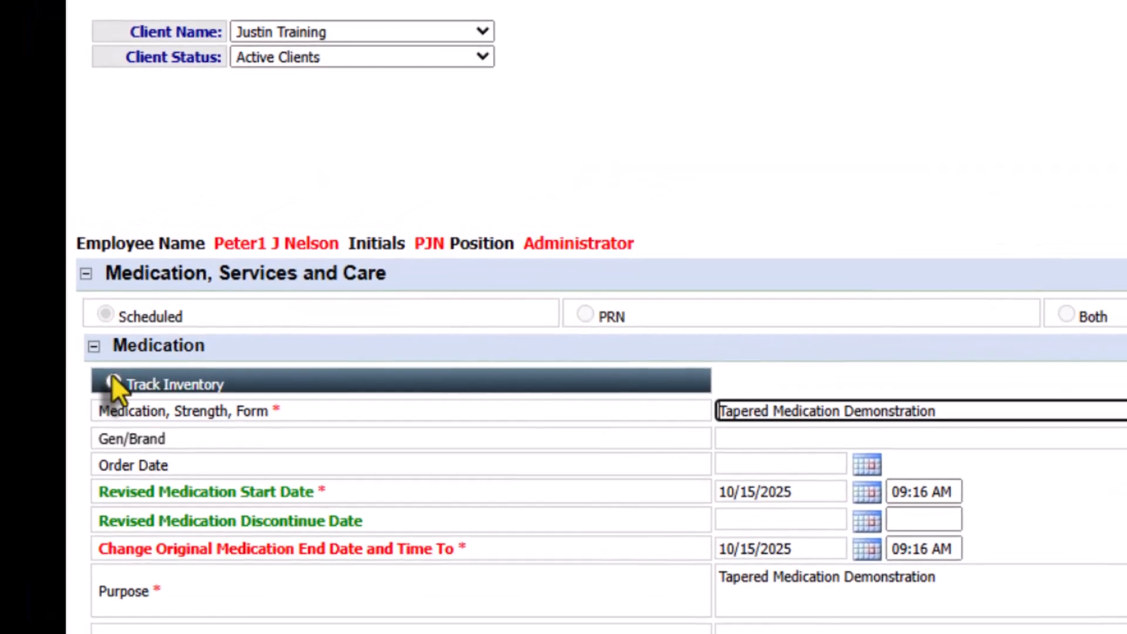
pyautogui.click(53, 300)
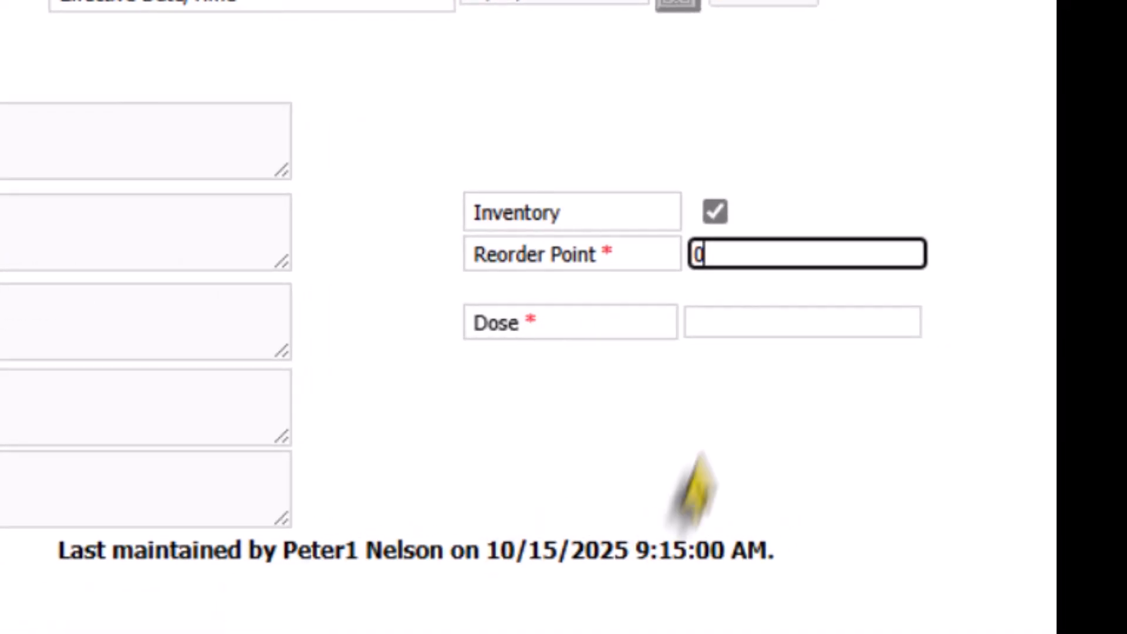
pyautogui.click(767, 325)
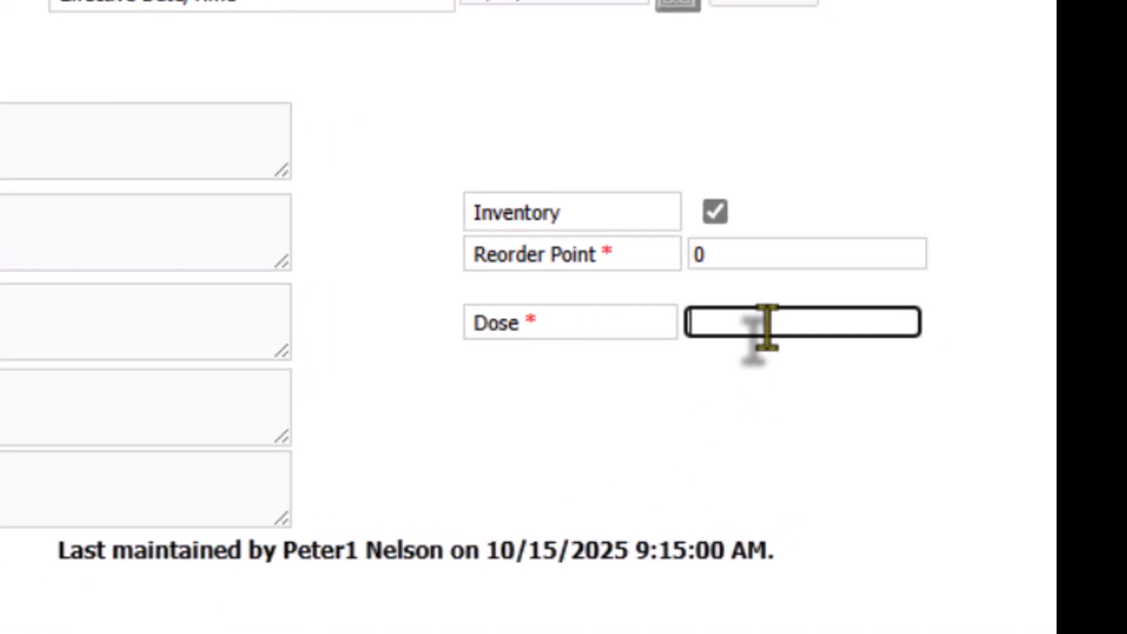
pyautogui.write('5')
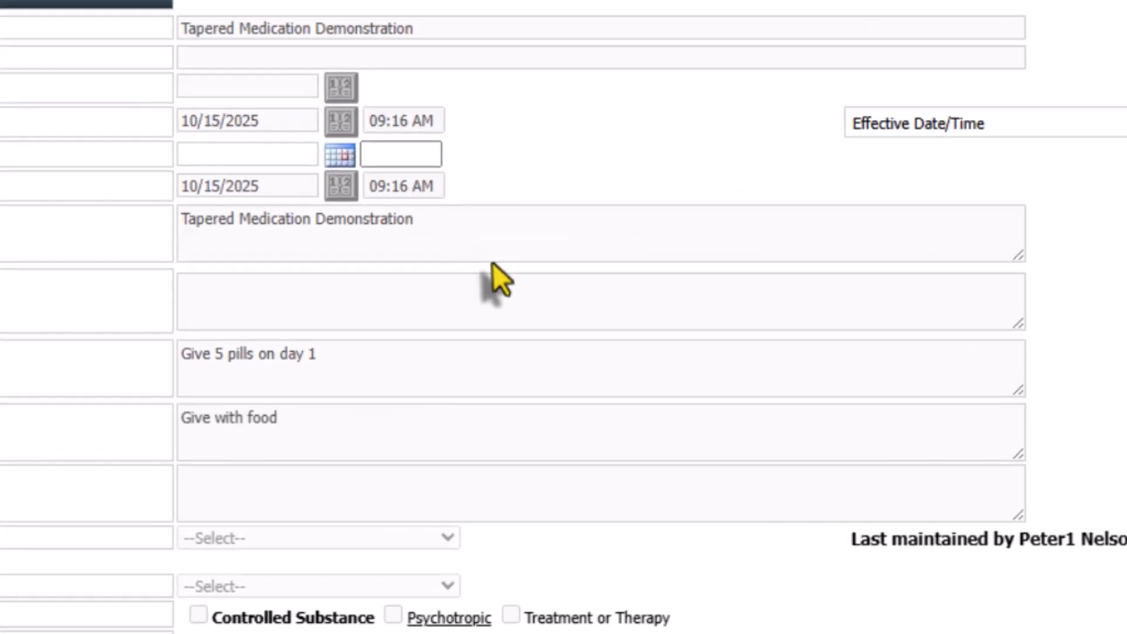
# Step: Fill in the medication discontinue note and save the inventory tracking change
pyautogui.scroll(-3, 493, 265)
pyautogui.scroll(-1, 493, 266)
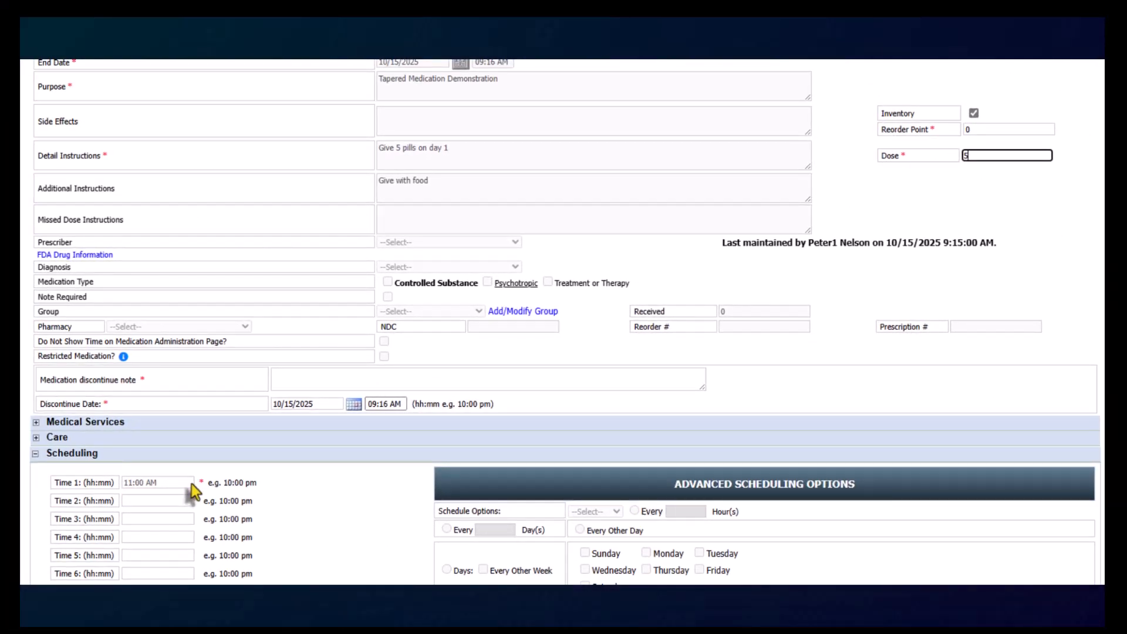
pyautogui.click(336, 378)
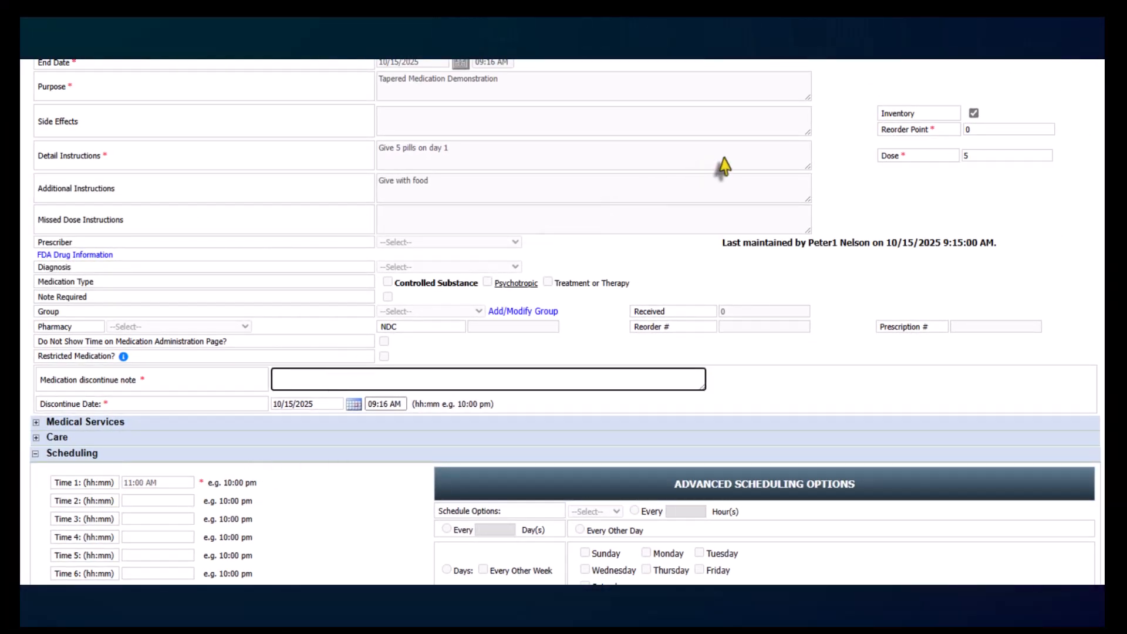
pyautogui.write('No')
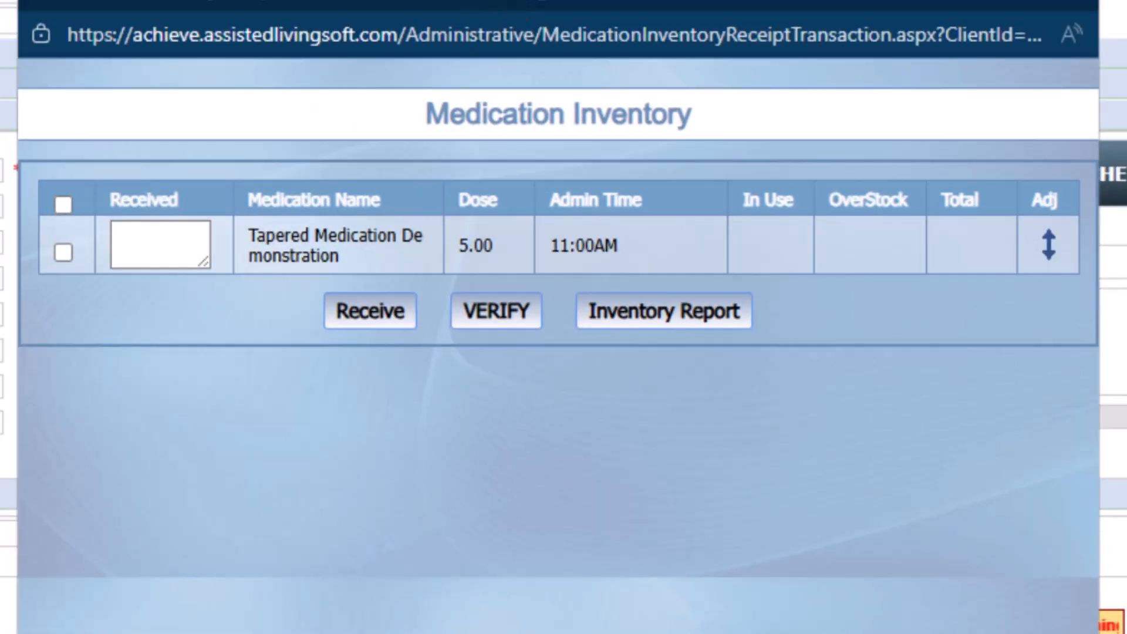
# Step: Receive 15 units of Tapered Medication Demonstration into the medication inventory and close the inventory window
pyautogui.click(176, 243)
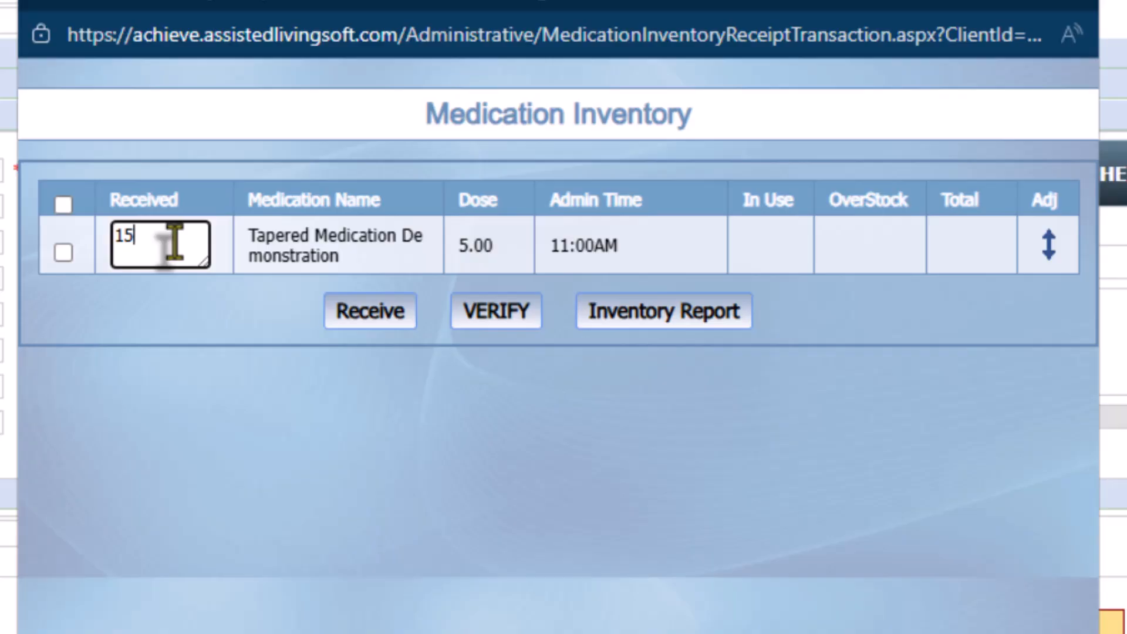
pyautogui.click(332, 310)
pyautogui.click(472, 369)
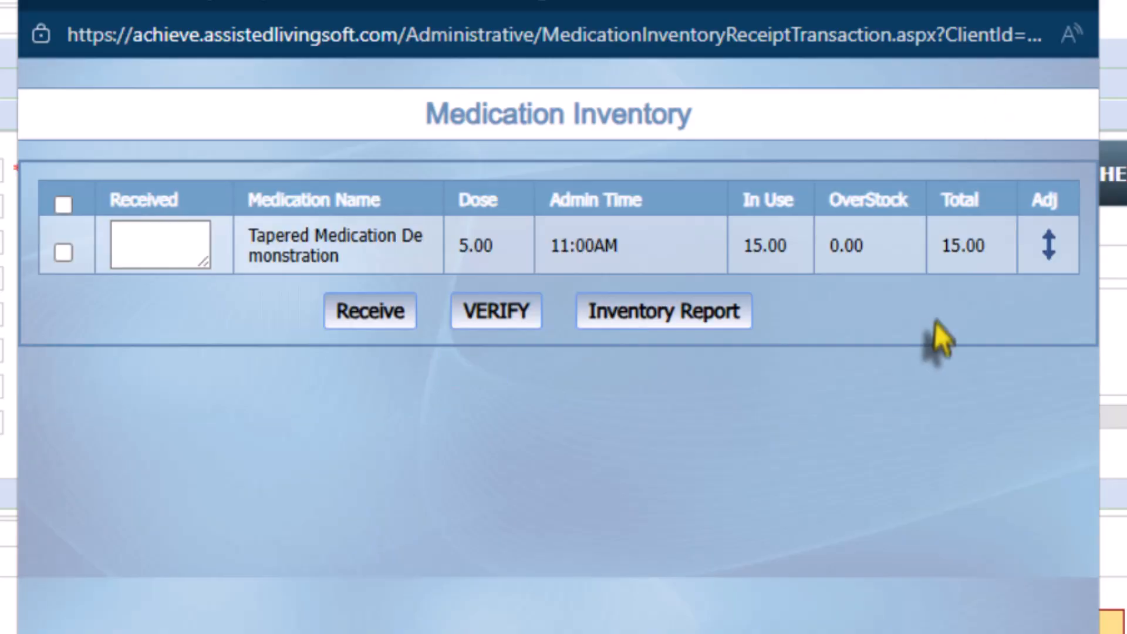
pyautogui.click(1066, 5)
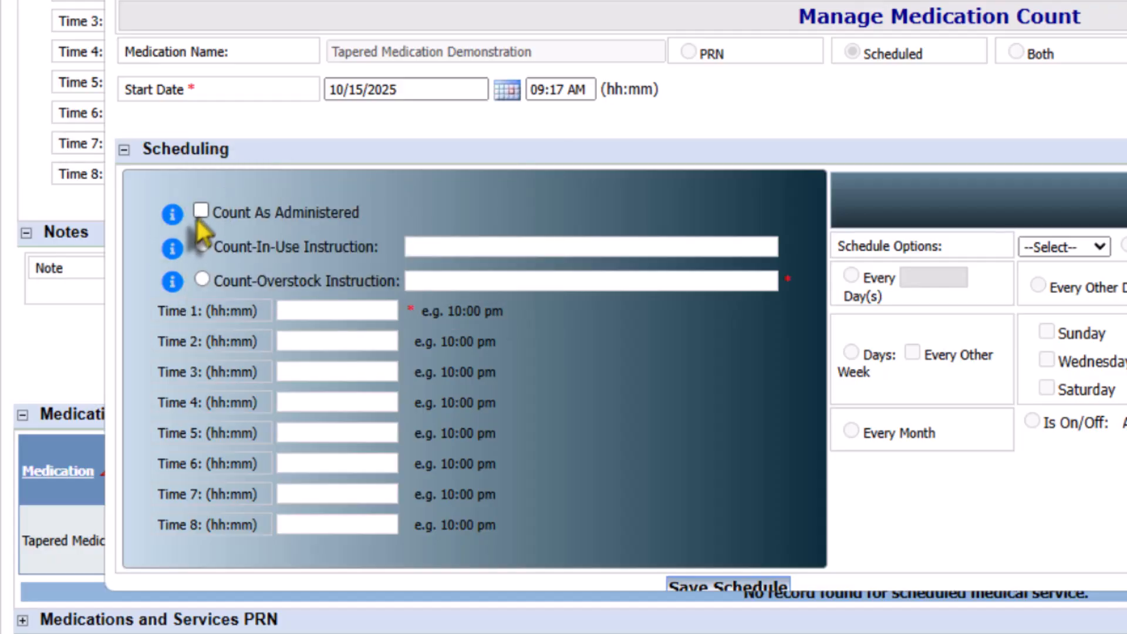
# Step: Set the medication count to Count As Administered and save the count schedule
pyautogui.click(200, 211)
pyautogui.scroll(-1, 722, 528)
pyautogui.click(724, 528)
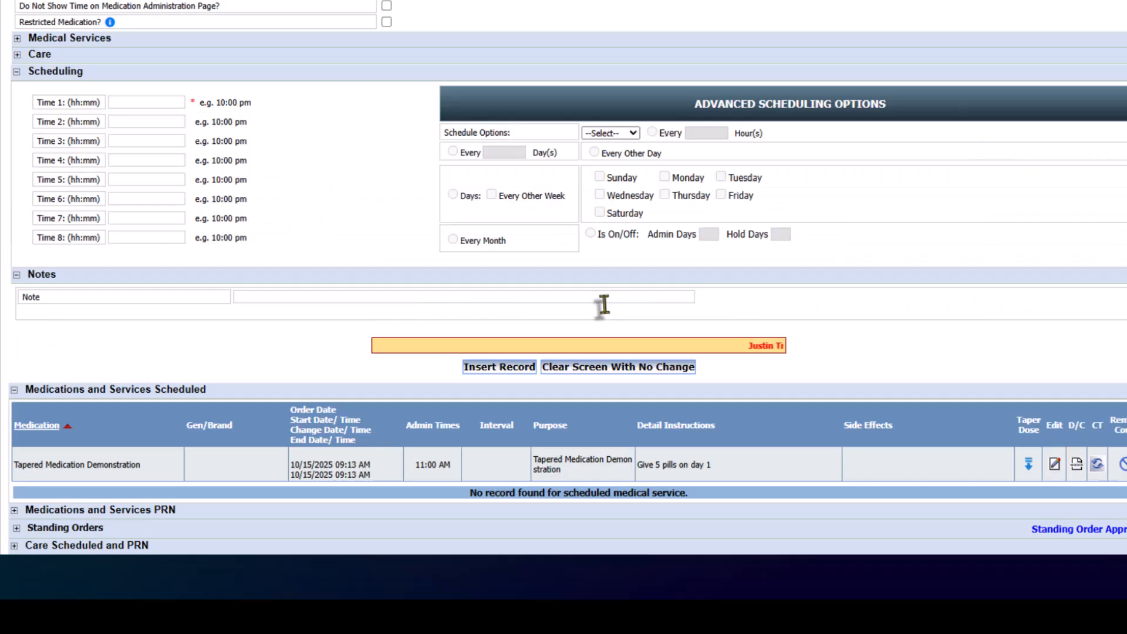
# Step: Examine the dose charting and count form for Tapered Medication Demonstration on the charting page, closing it without charting
pyautogui.scroll(8, 720, 364)
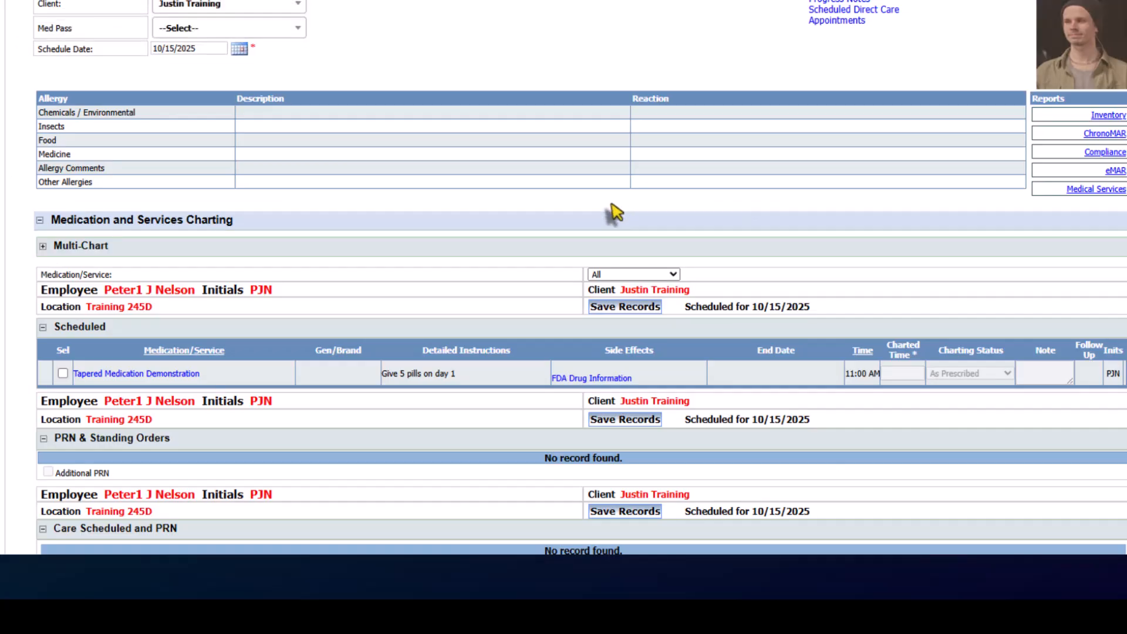
pyautogui.scroll(-1, 611, 215)
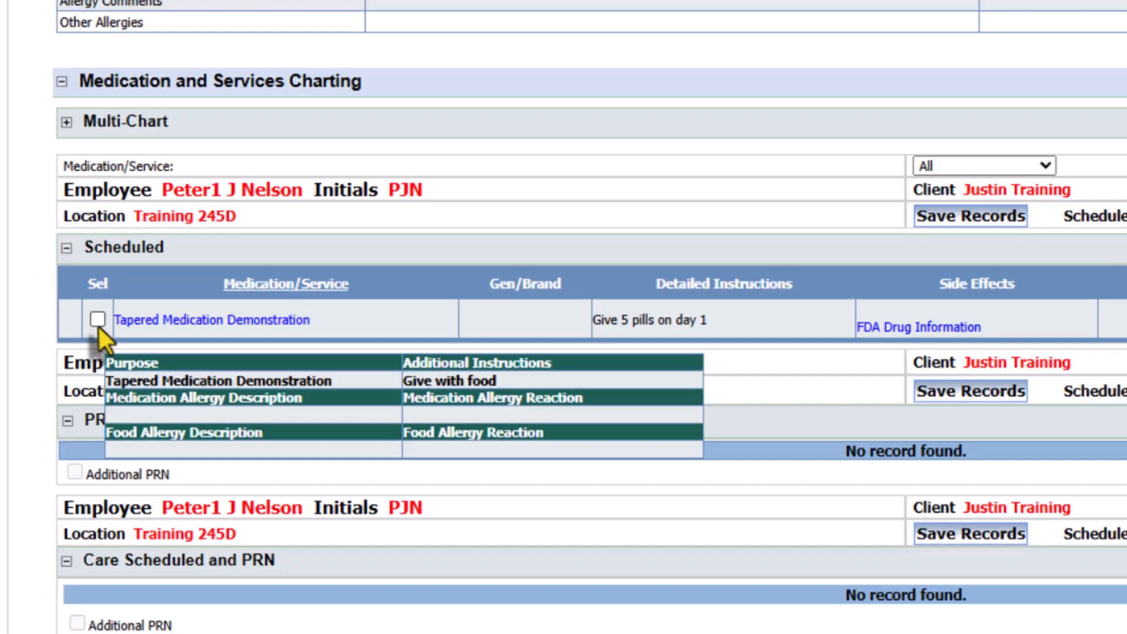
pyautogui.click(63, 322)
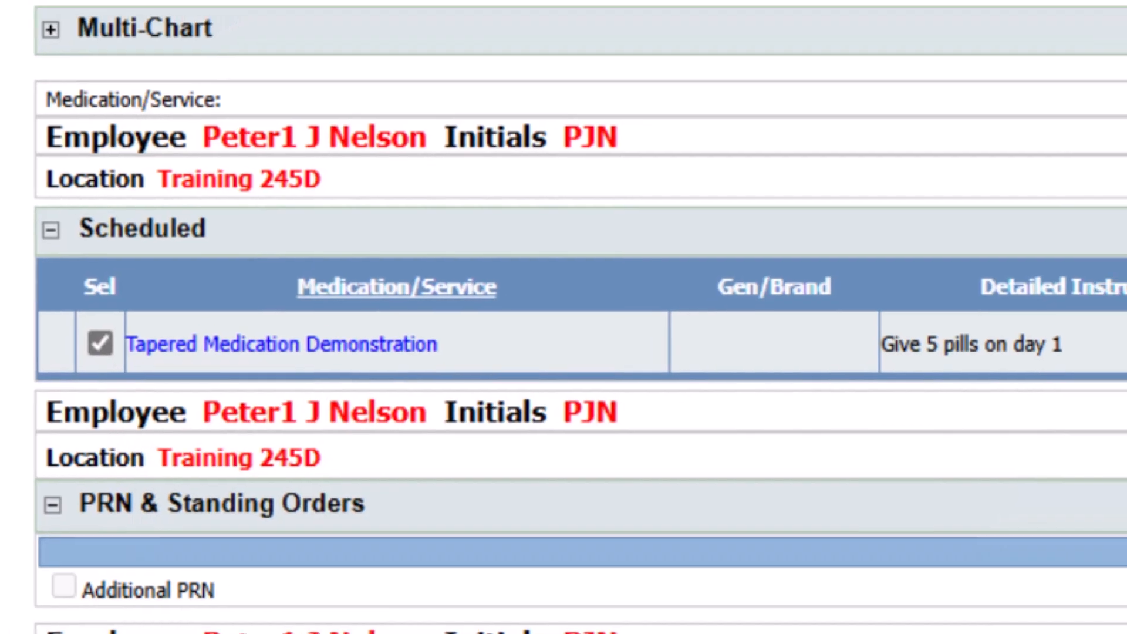
pyautogui.click(1087, 368)
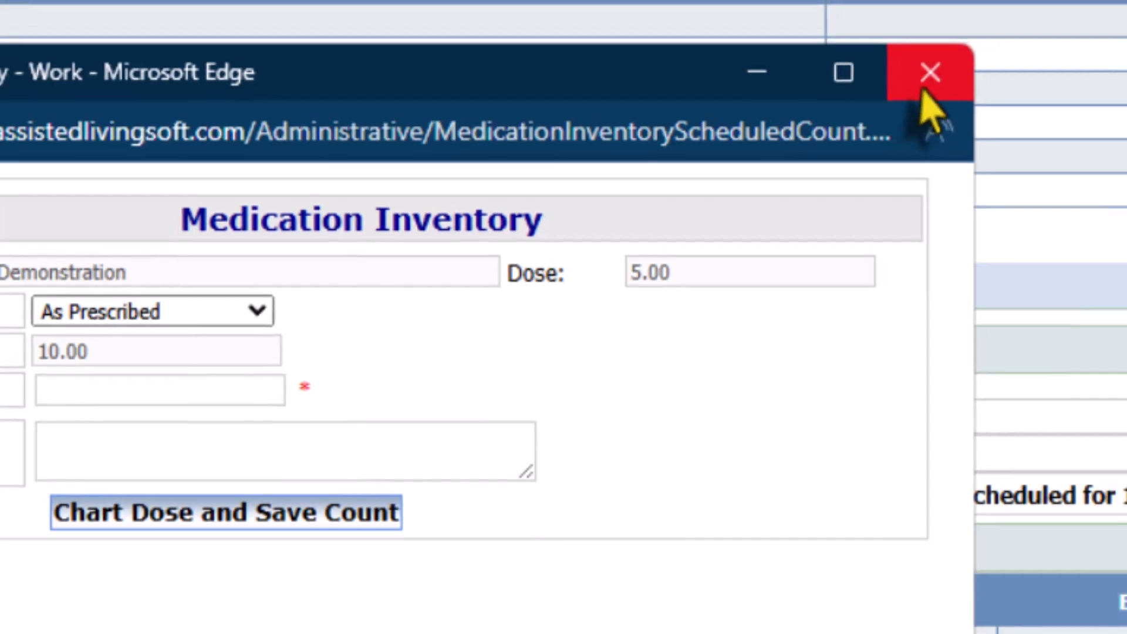
pyautogui.click(1125, 3)
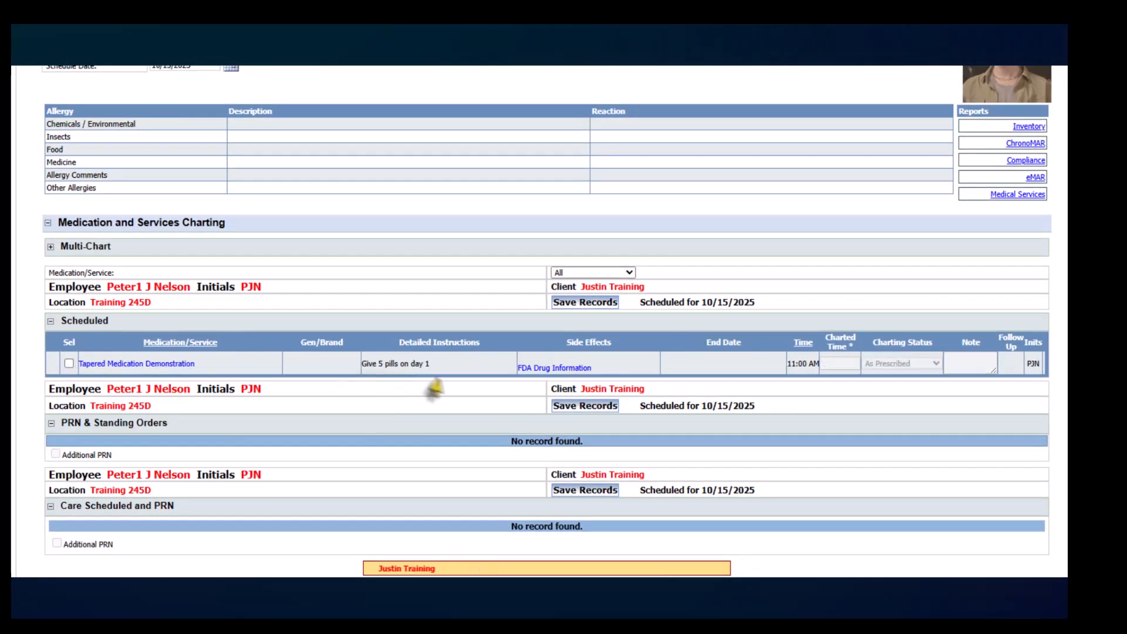
pyautogui.scroll(-1, 449, 397)
pyautogui.scroll(1, 707, 452)
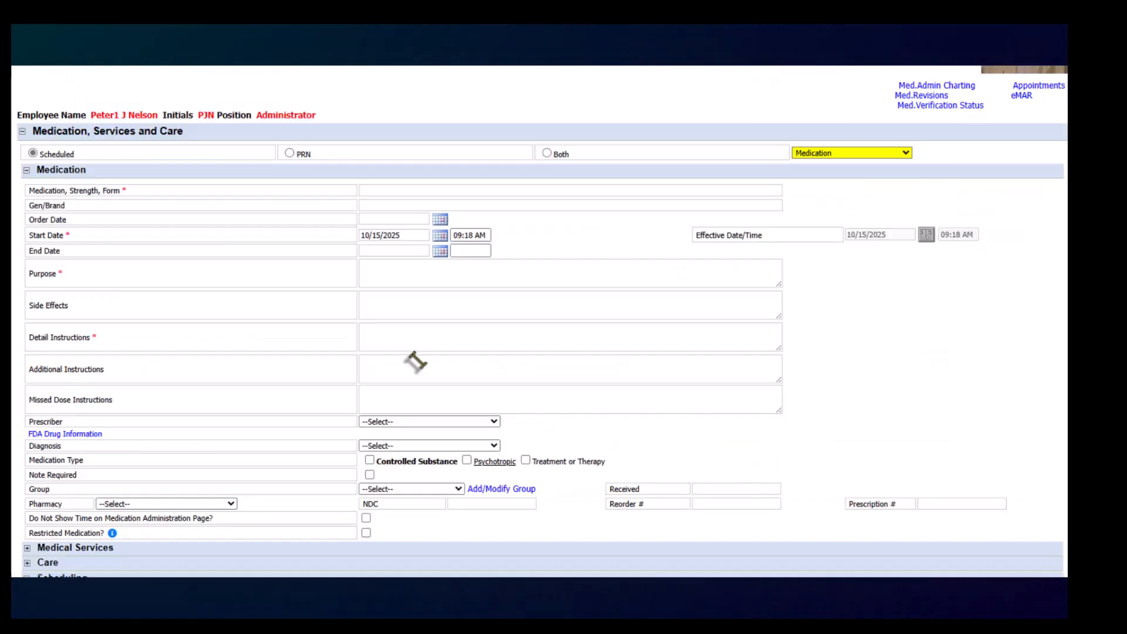
# Step: Open the tapered regimen for Tapered Medication Demonstration and keep its schedule at every 1 day
pyautogui.scroll(-8, 440, 329)
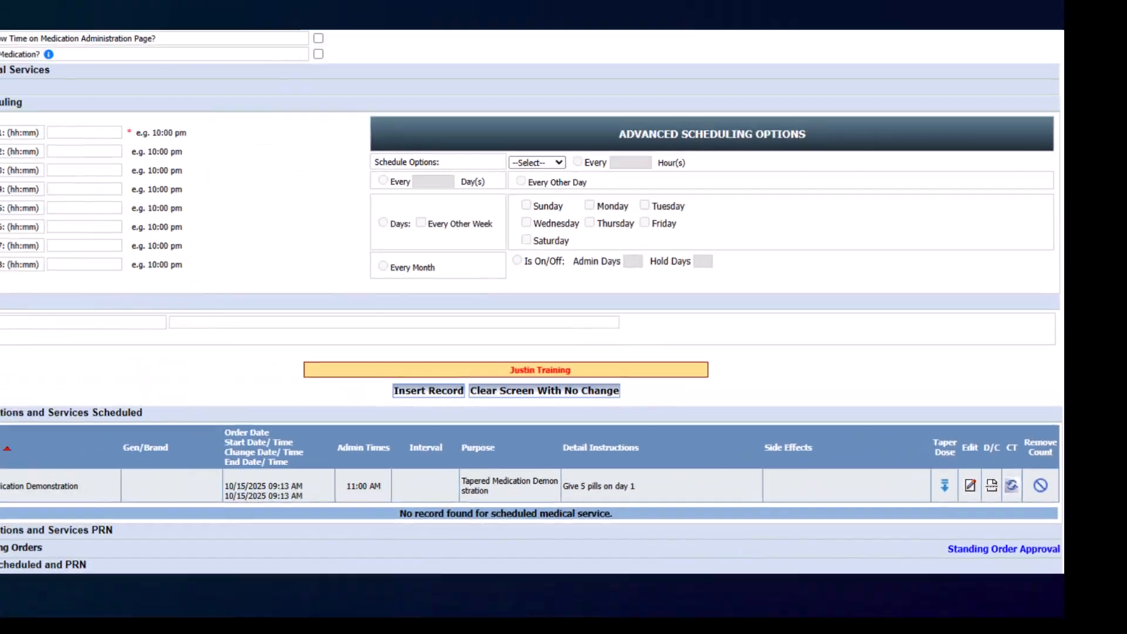
pyautogui.click(638, 234)
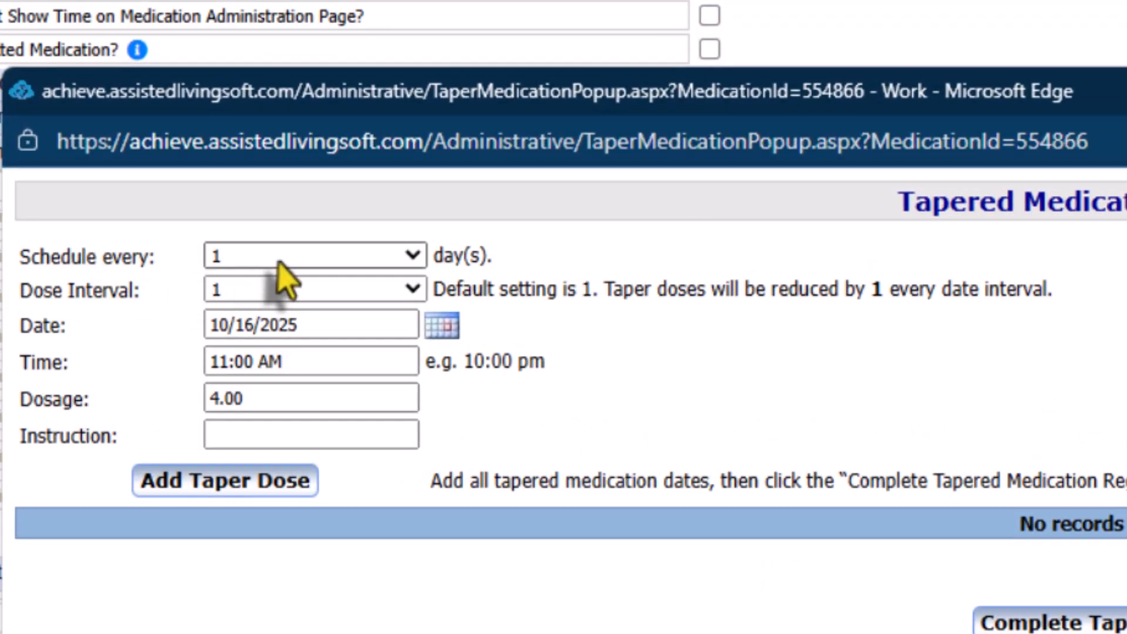
pyautogui.click(415, 258)
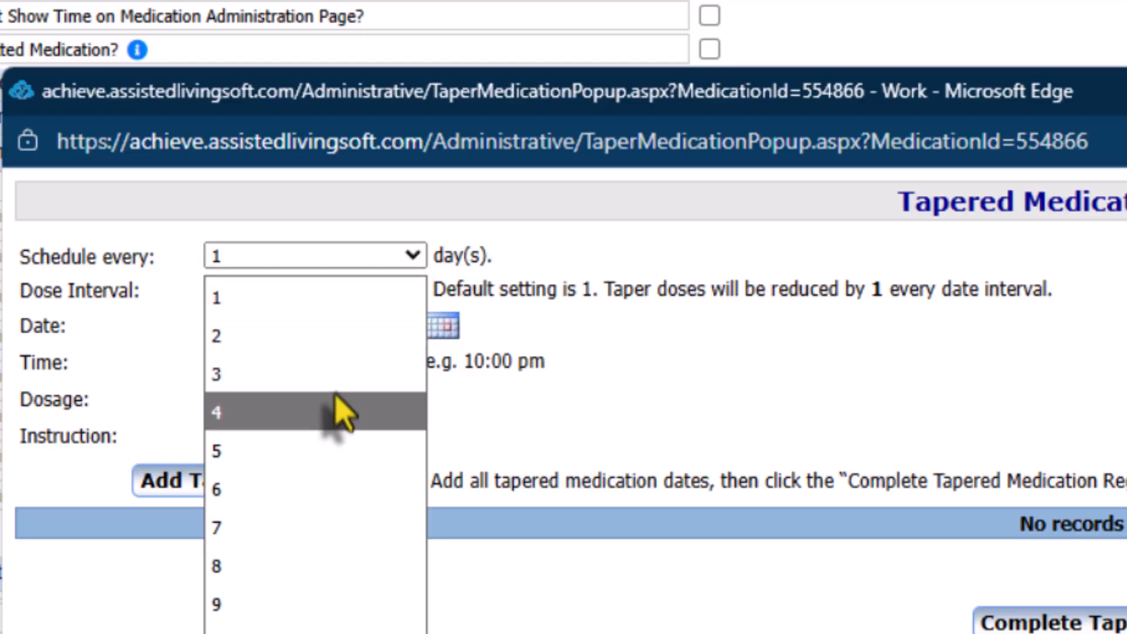
pyautogui.click(411, 257)
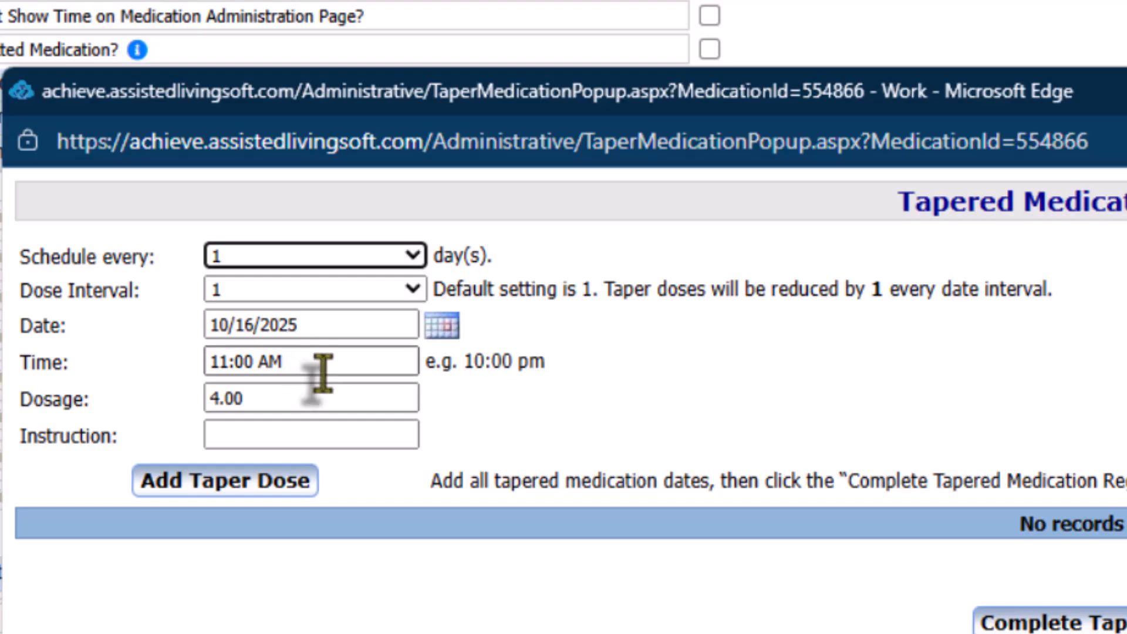
# Step: Add a taper dose of 4.00 for 10/16/2025 at 11:00 AM with the instruction "Give 4 tabs on day 2"
pyautogui.click(297, 397)
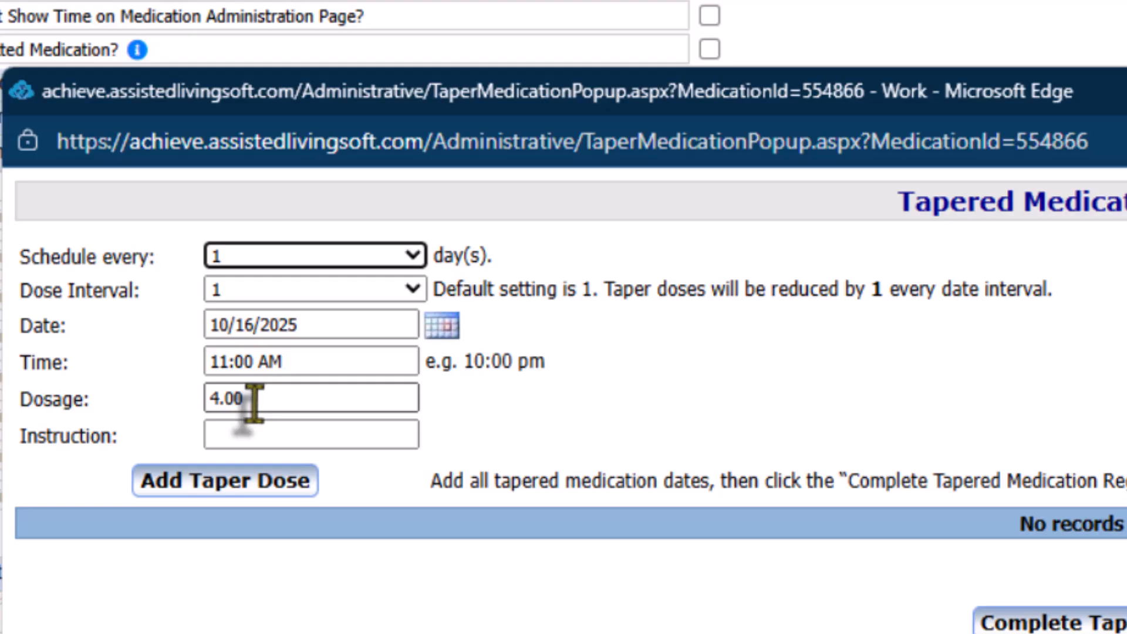
pyautogui.click(265, 436)
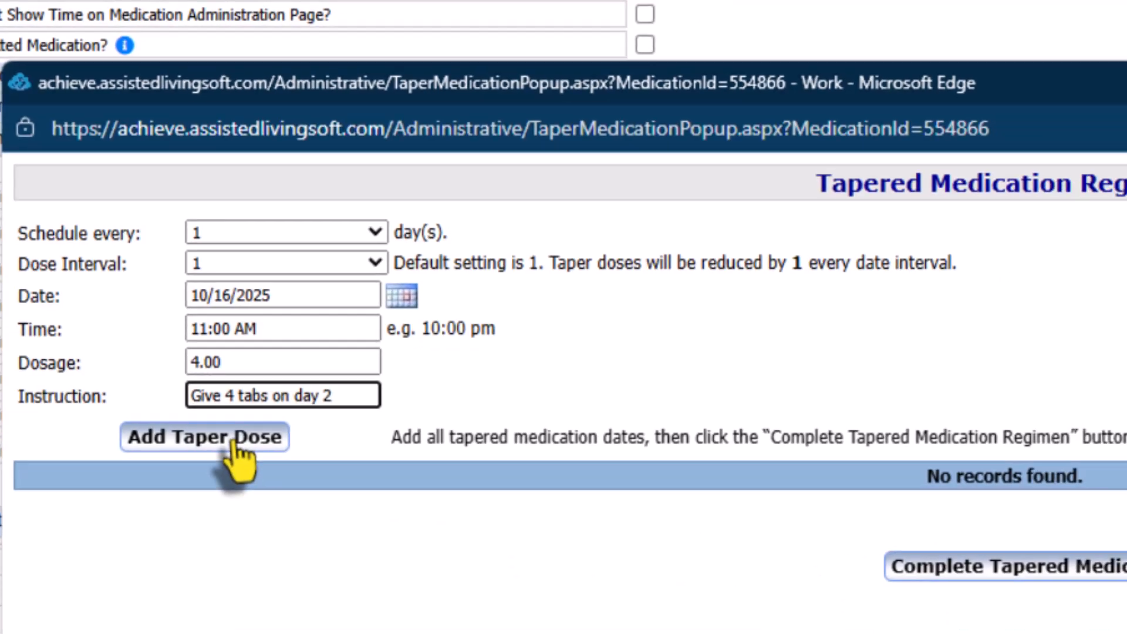
pyautogui.click(252, 491)
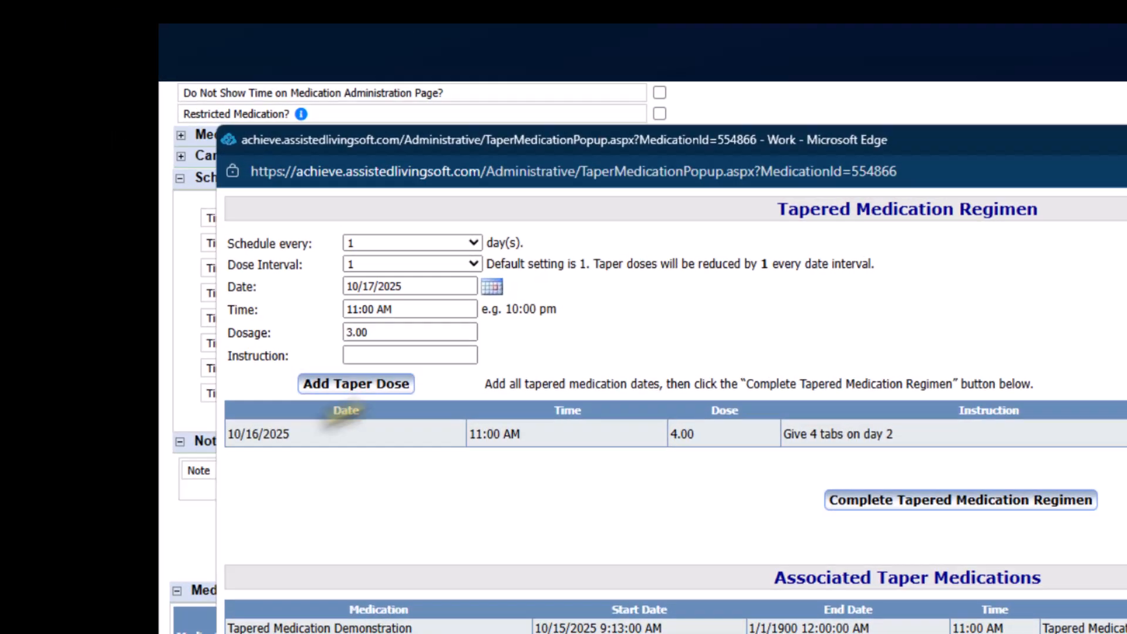
# Step: Add 11:00 AM taper doses of 3.00, 2.00 and 1.00 for 10/17 through 10/19/2025, each with its pills-per-day instruction for days 3 to 5
pyautogui.click(266, 237)
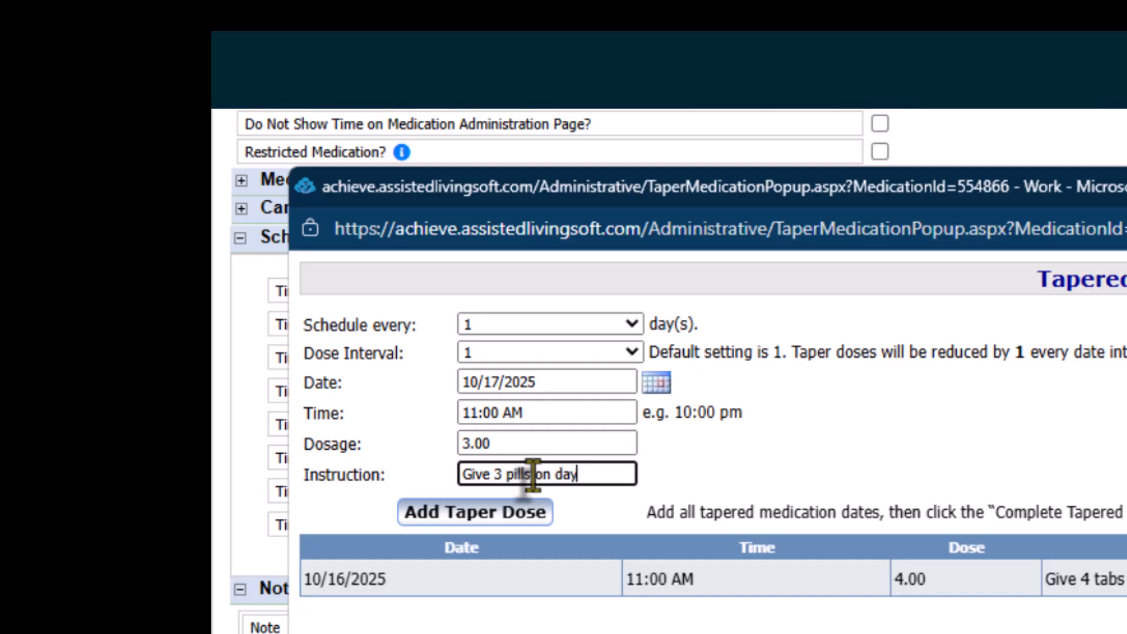
pyautogui.click(479, 514)
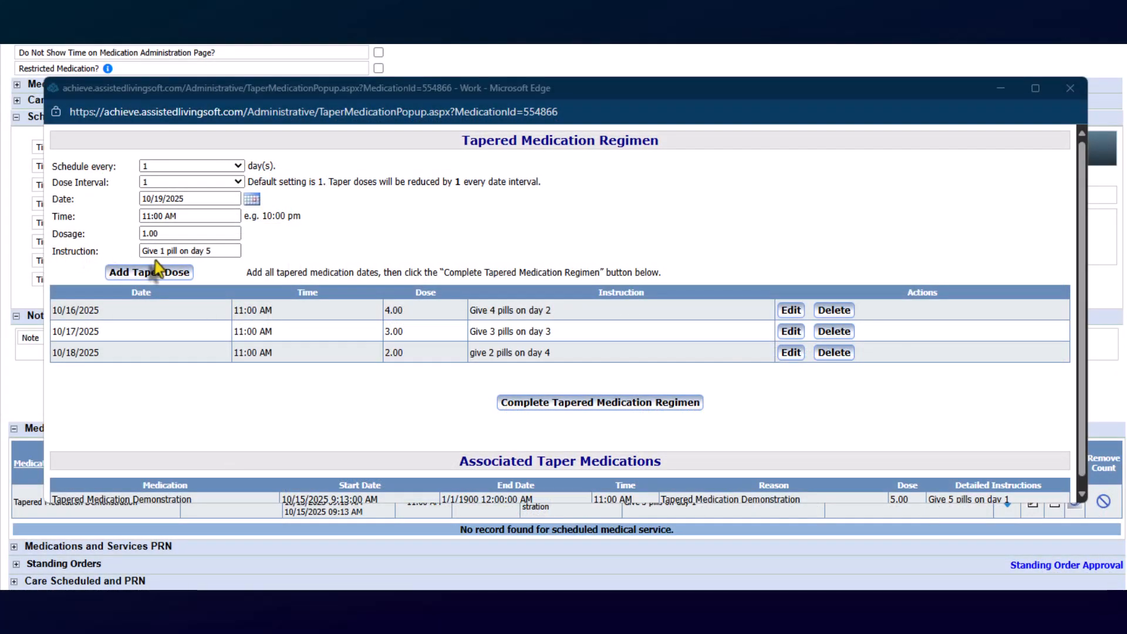
pyautogui.click(178, 278)
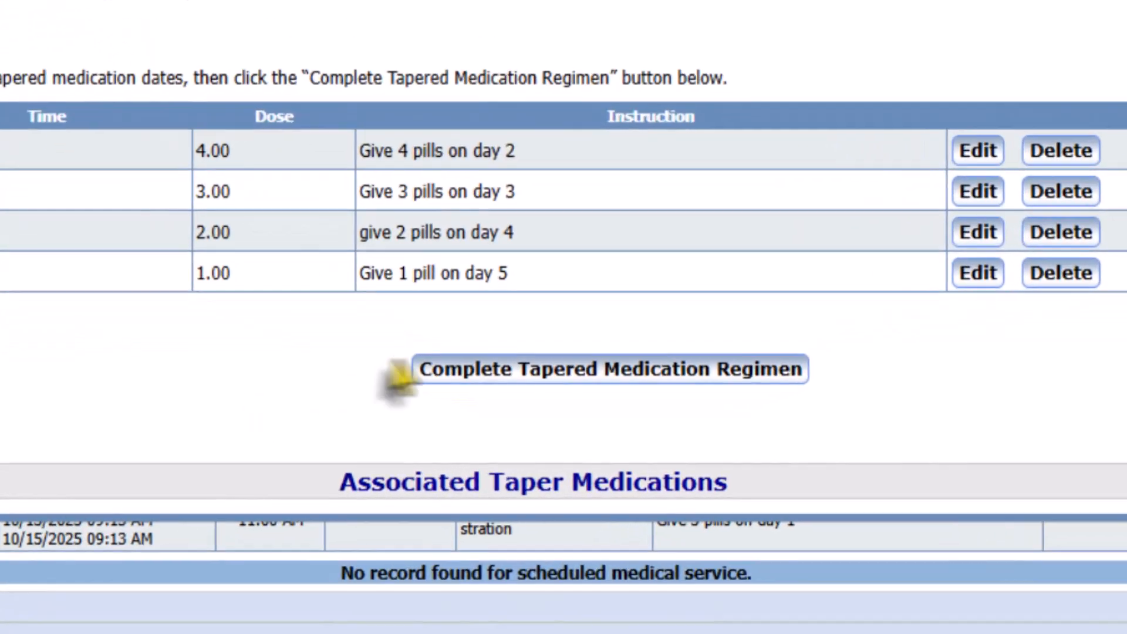
# Step: Complete the tapered medication regimen and go to the list of scheduled medications and services
pyautogui.click(486, 374)
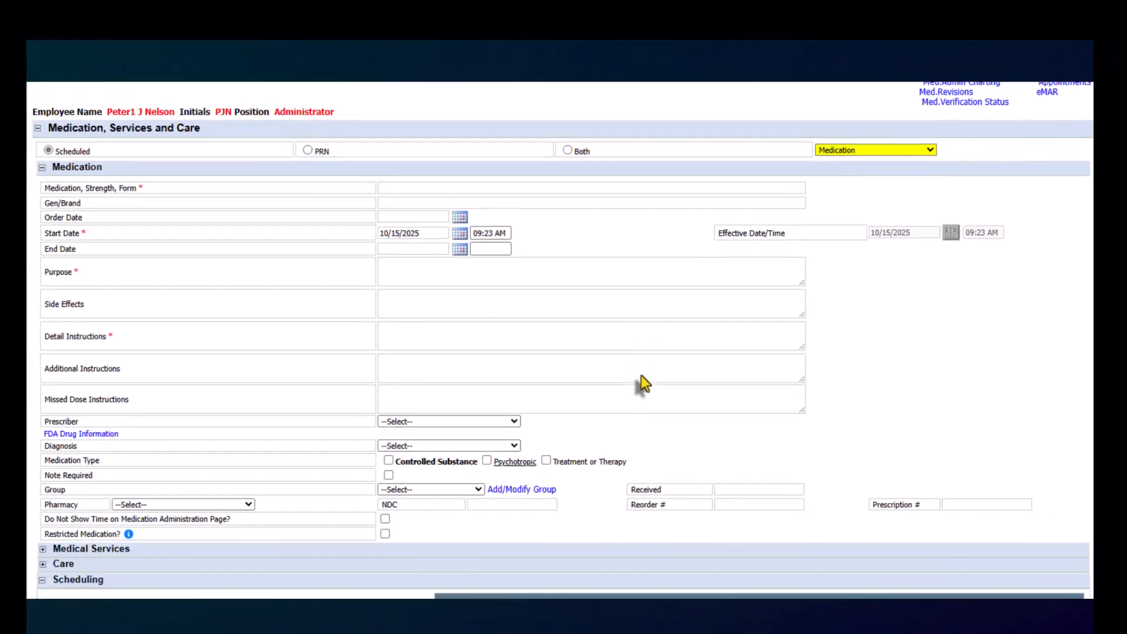
pyautogui.scroll(-3, 644, 383)
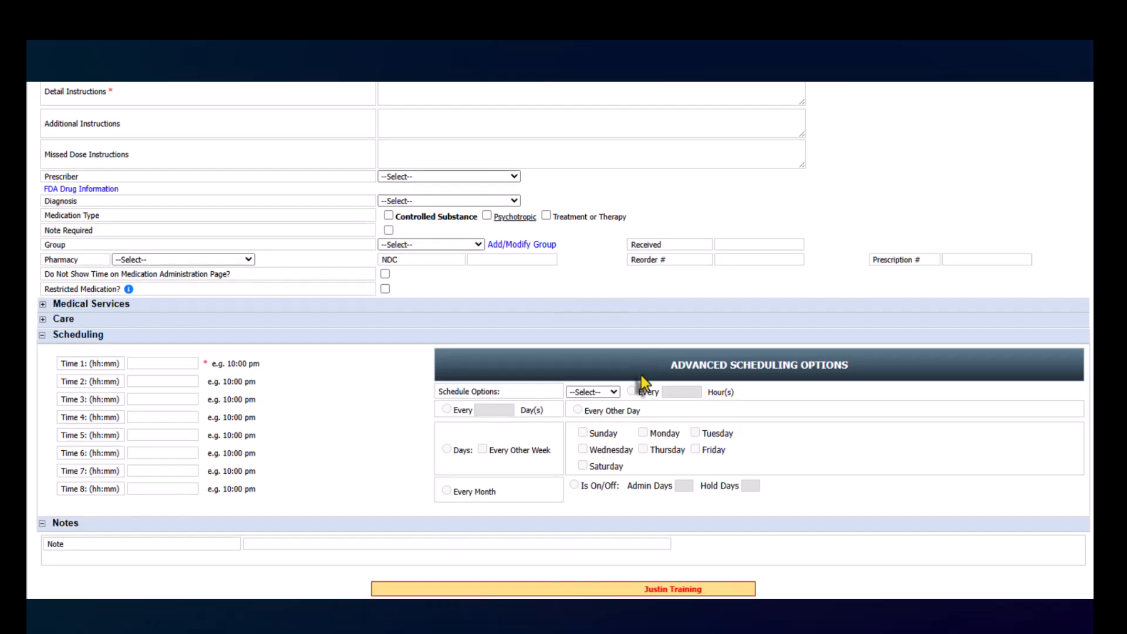
pyautogui.scroll(-6, 642, 376)
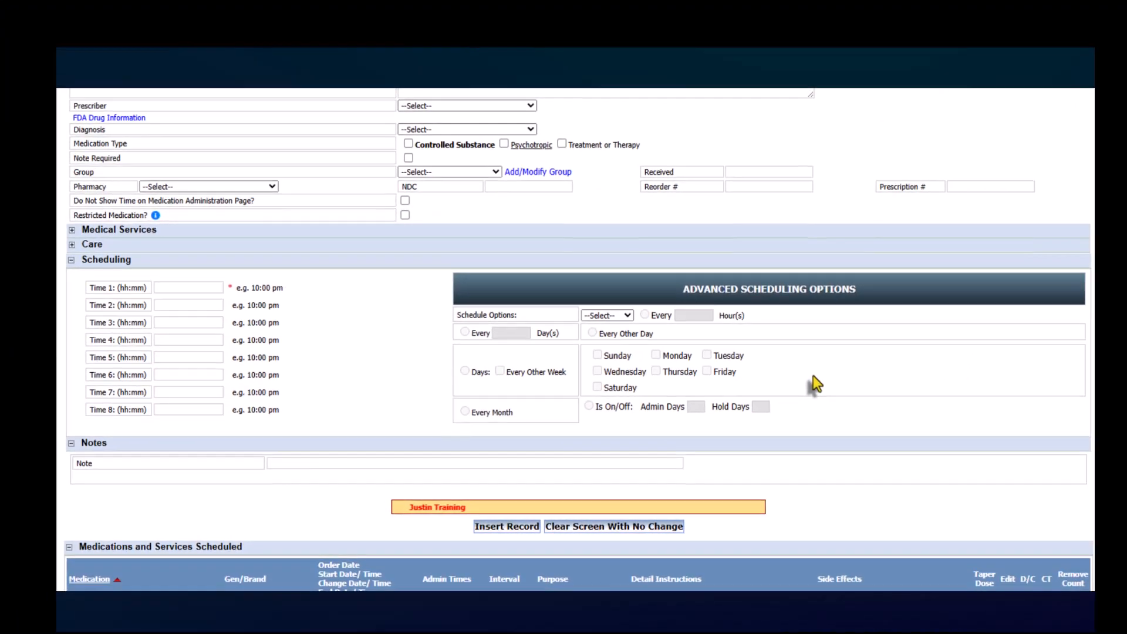
# Step: Go to medication administration charting and chart Tapered Medication Demonstration Dose 1 for 10/15/2025 with a manual count of 10
pyautogui.scroll(5, 813, 375)
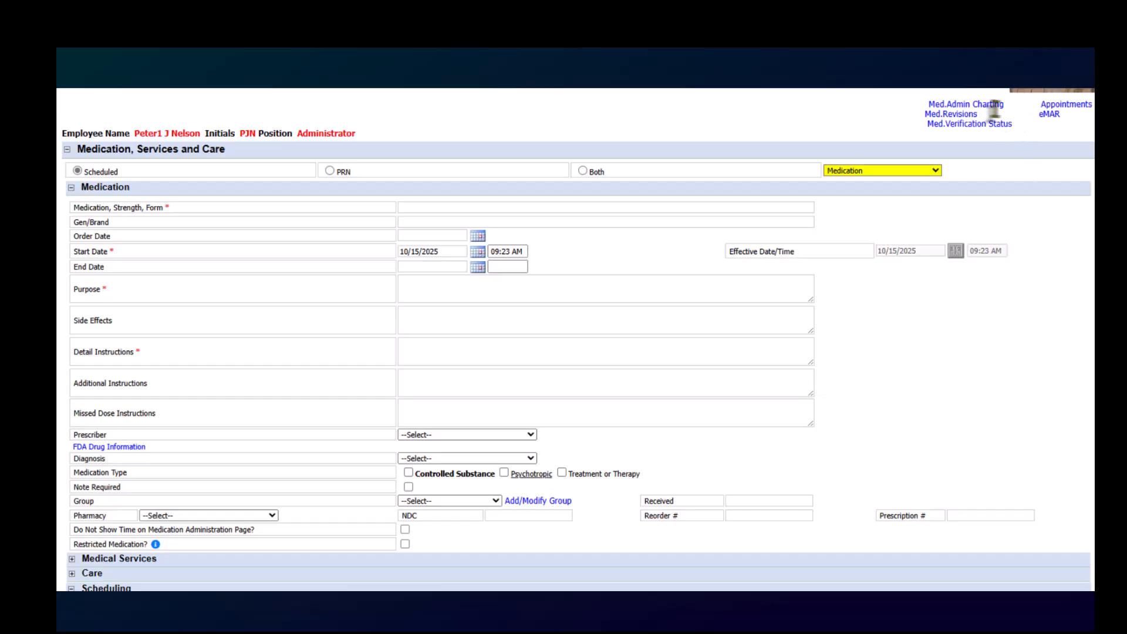
pyautogui.click(989, 106)
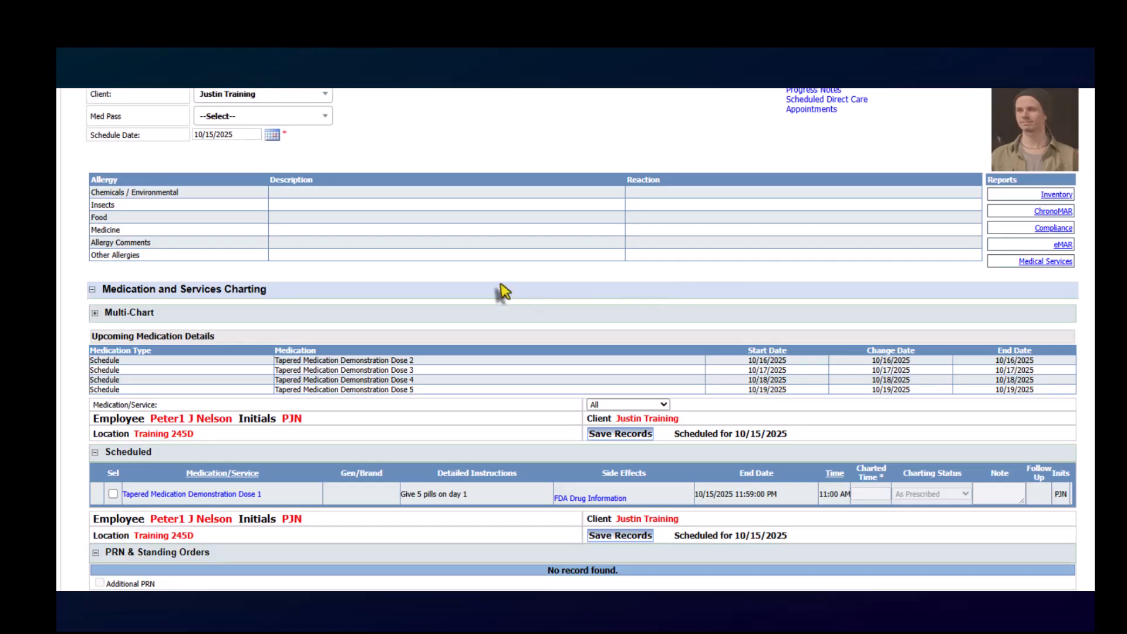
pyautogui.scroll(-2, 503, 293)
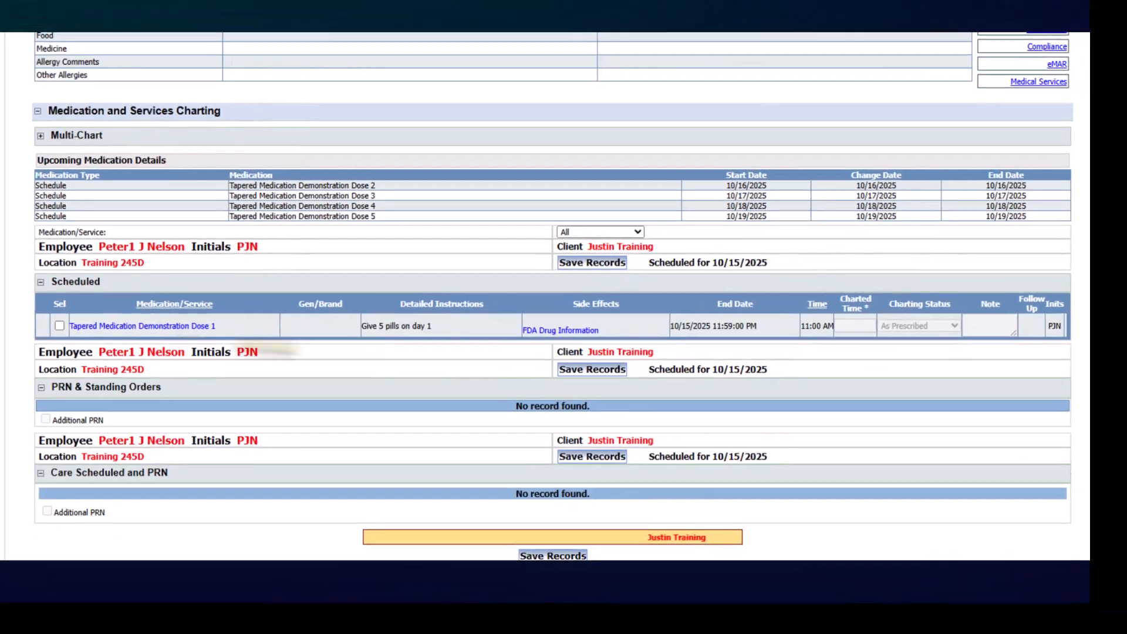
pyautogui.click(60, 326)
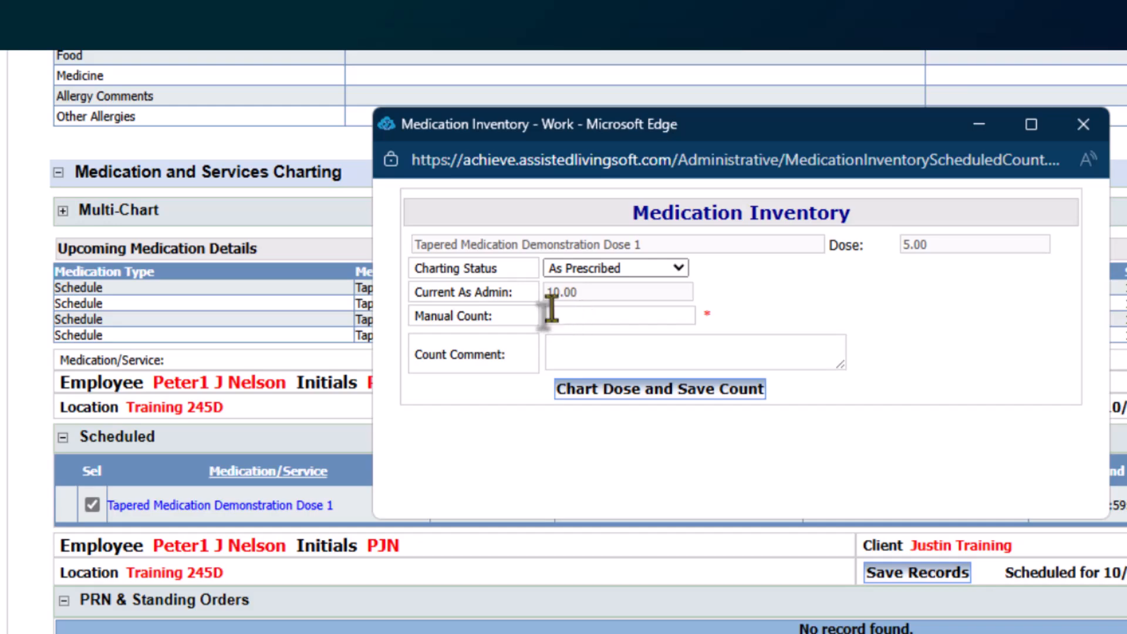
pyautogui.click(587, 317)
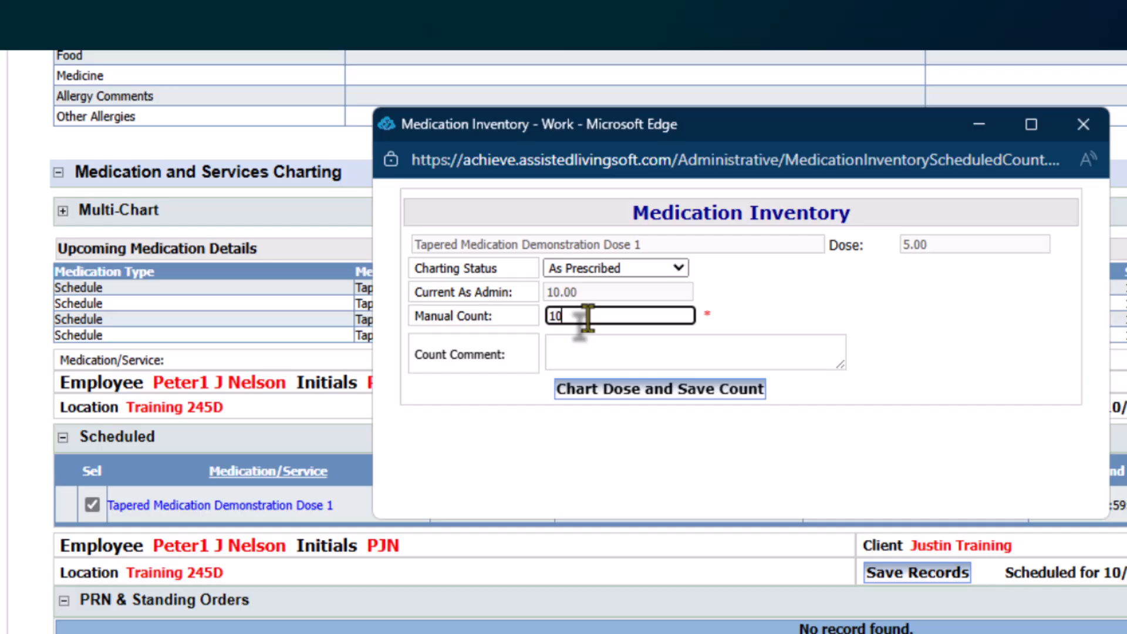
pyautogui.click(584, 392)
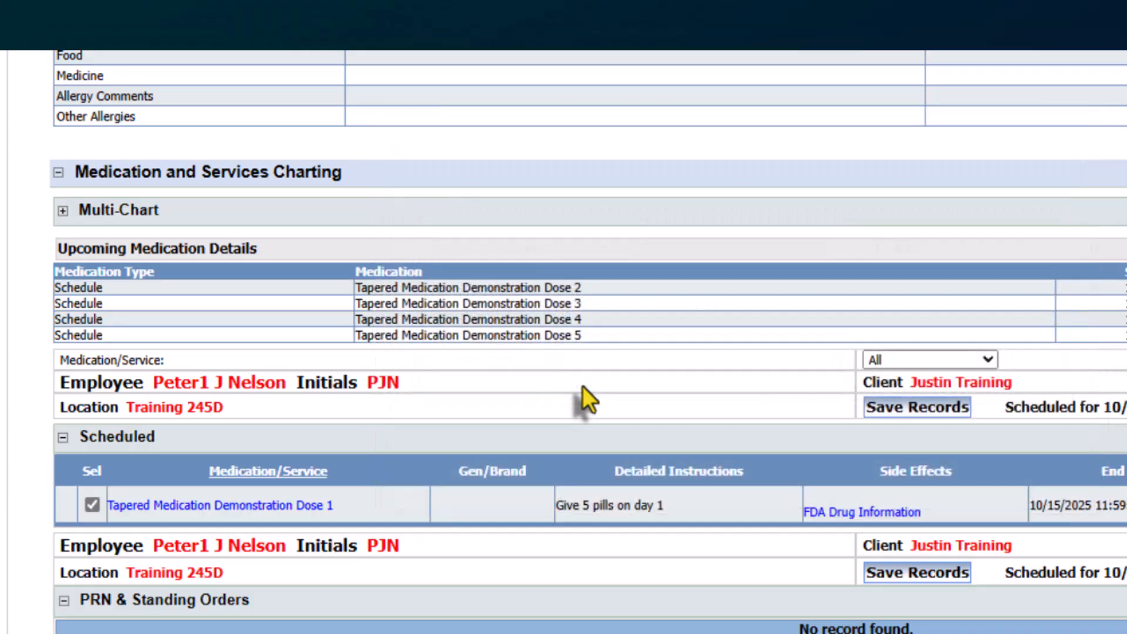
# Step: Change the schedule date to 10/16/2025 and chart Tapered Medication Demonstration Dose 2 with a manual count of 6
pyautogui.scroll(4, 649, 494)
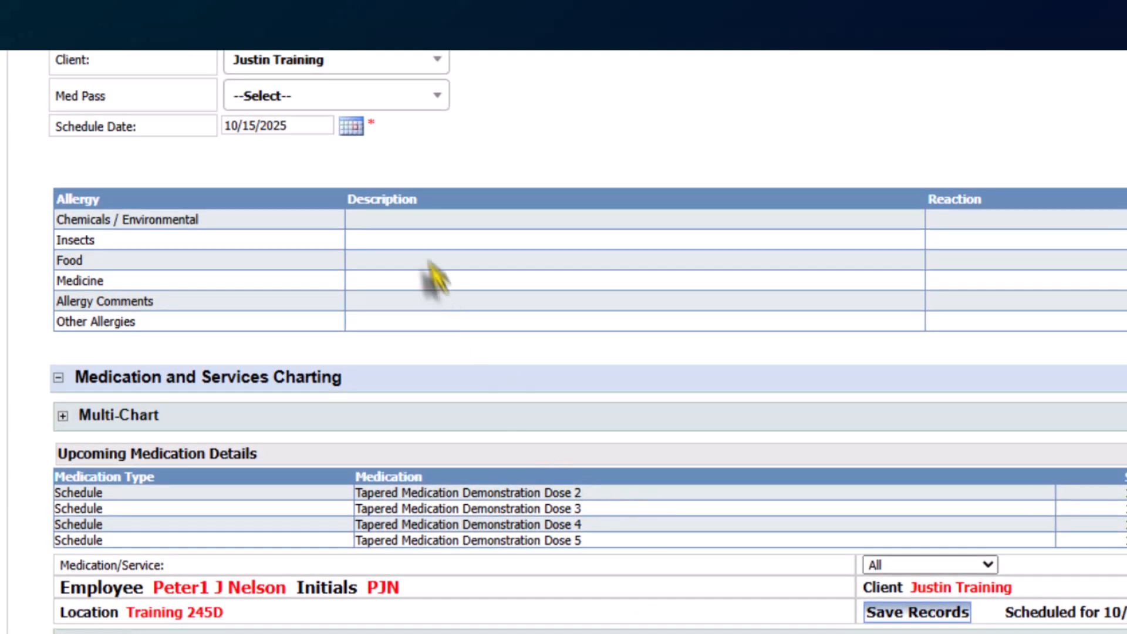
pyautogui.click(349, 134)
pyautogui.click(407, 248)
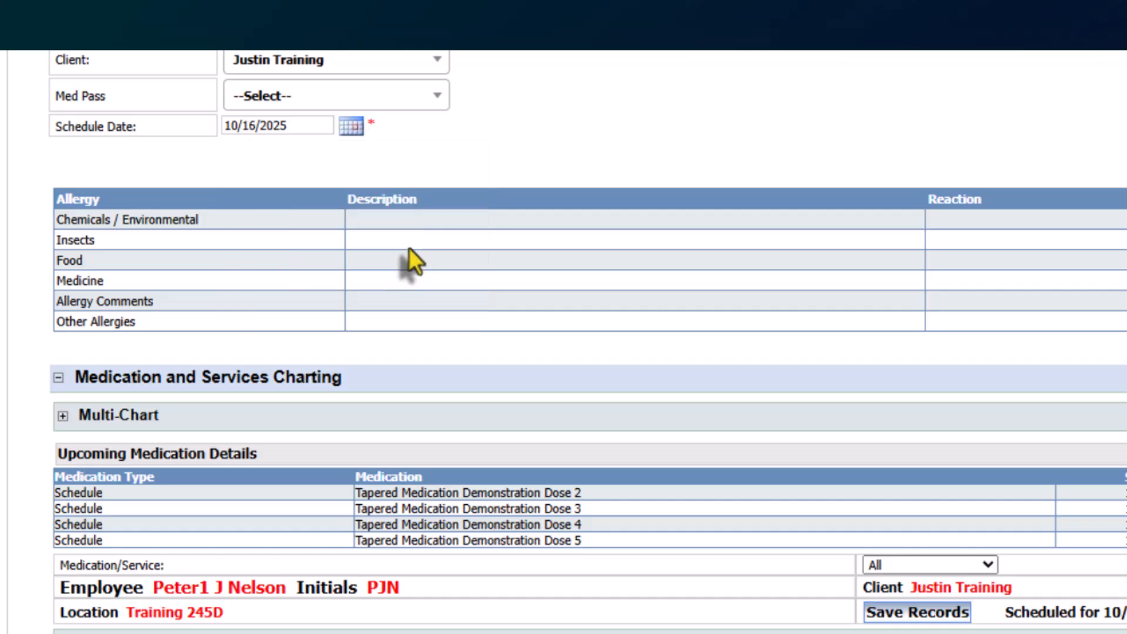
pyautogui.scroll(-3, 787, 540)
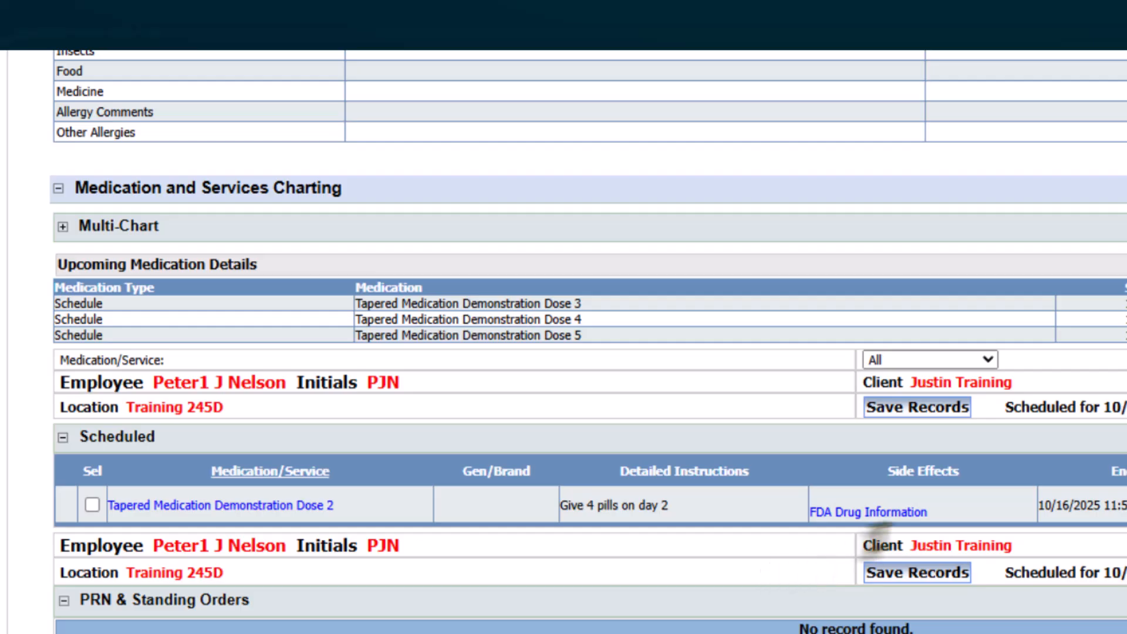
pyautogui.click(93, 505)
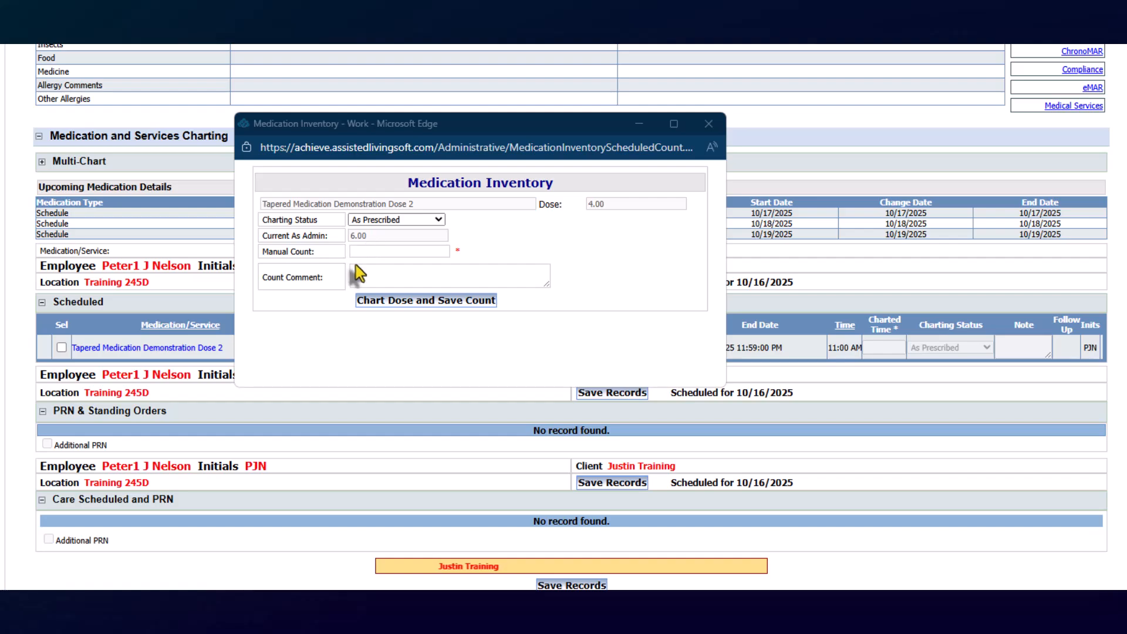
pyautogui.click(375, 255)
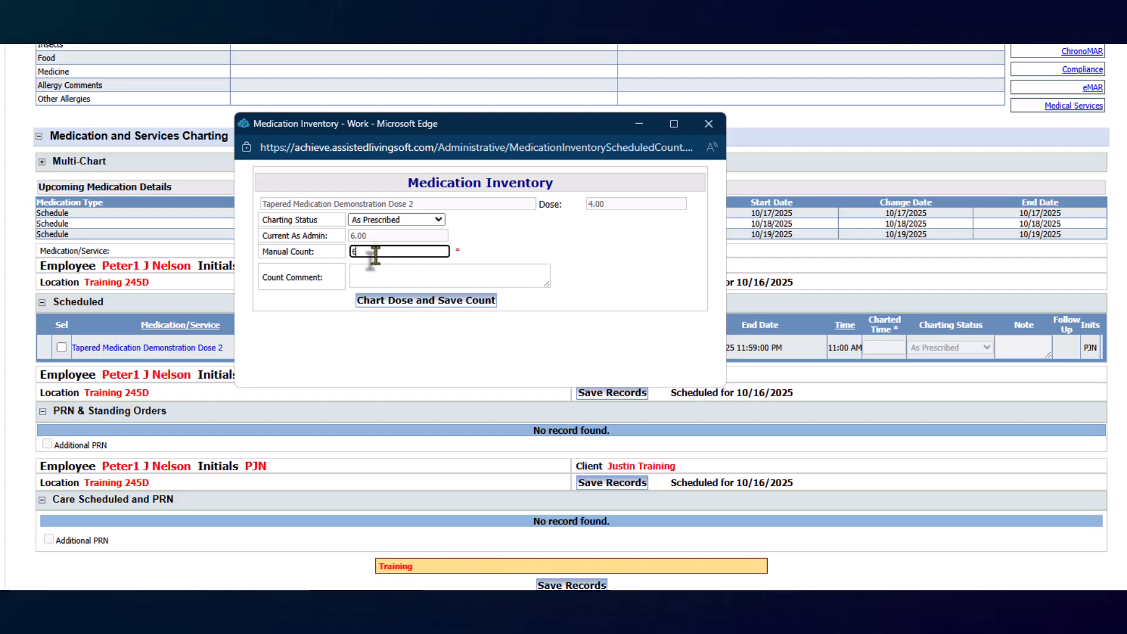
pyautogui.click(375, 300)
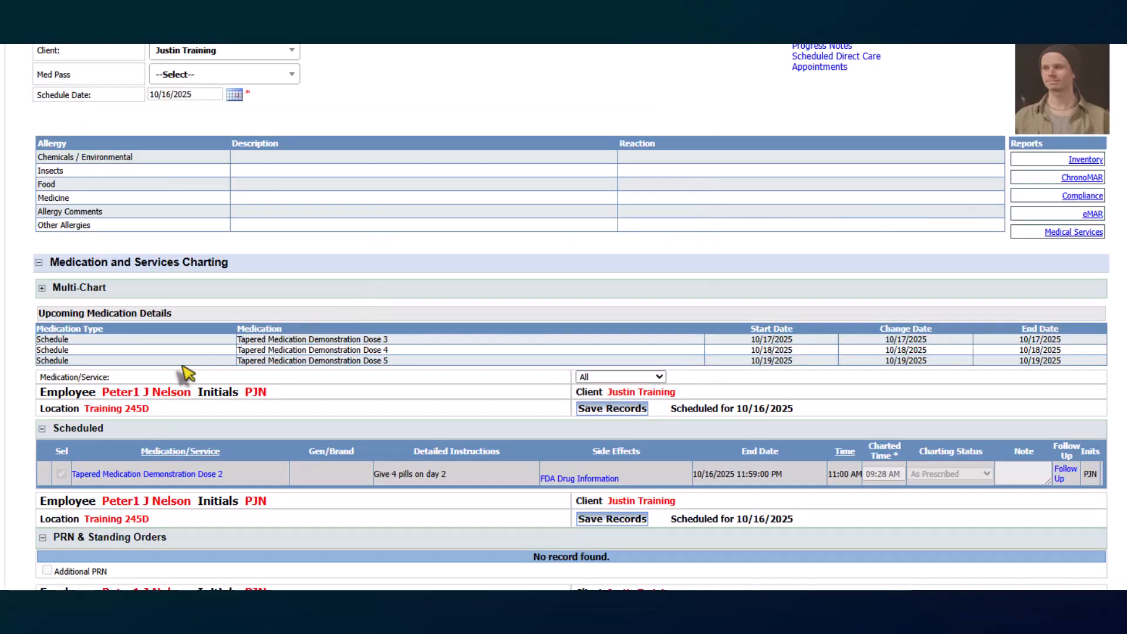
# Step: Change the schedule date to 10/17/2025 and chart Tapered Medication Demonstration Dose 3 with a manual count of 3
pyautogui.scroll(-3, 459, 516)
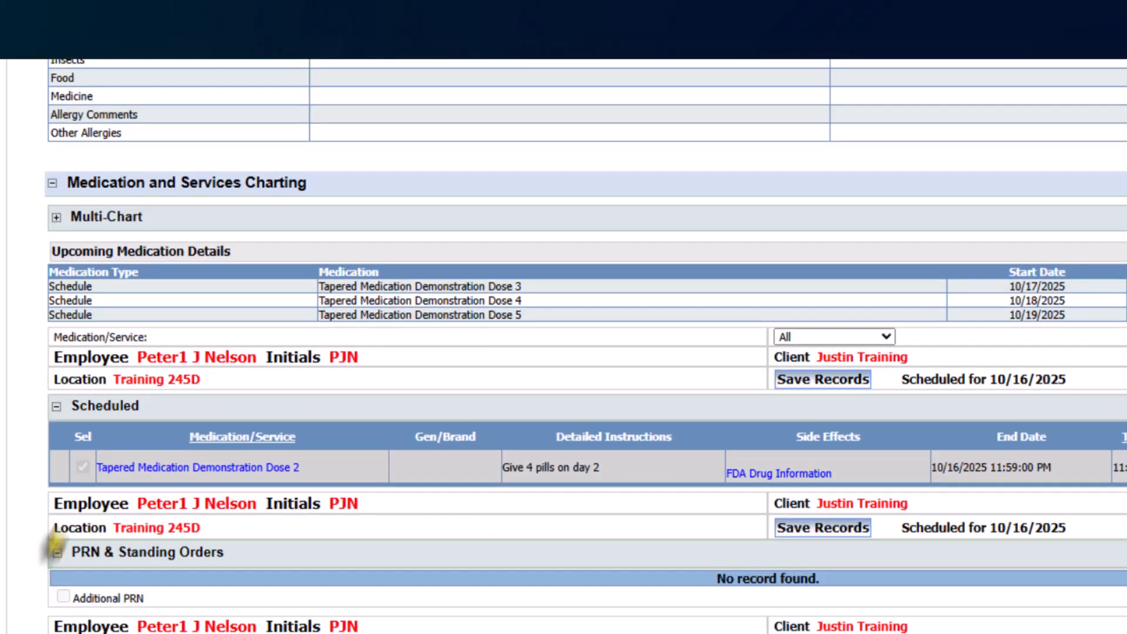
pyautogui.scroll(3, 455, 361)
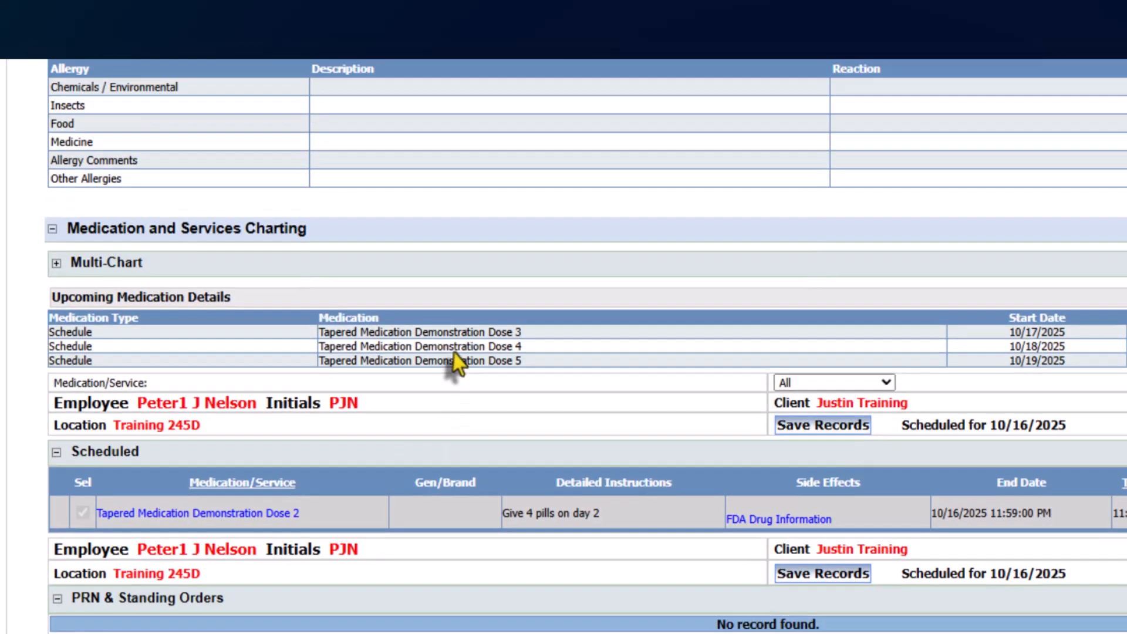
pyautogui.scroll(1, 455, 361)
pyautogui.click(315, 127)
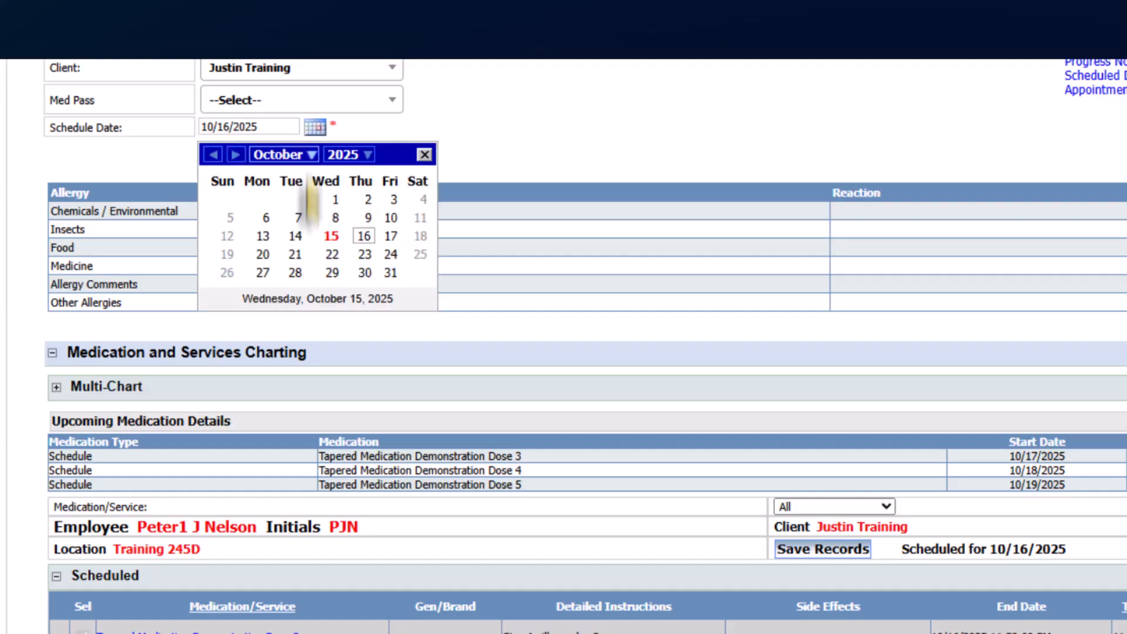
pyautogui.click(390, 236)
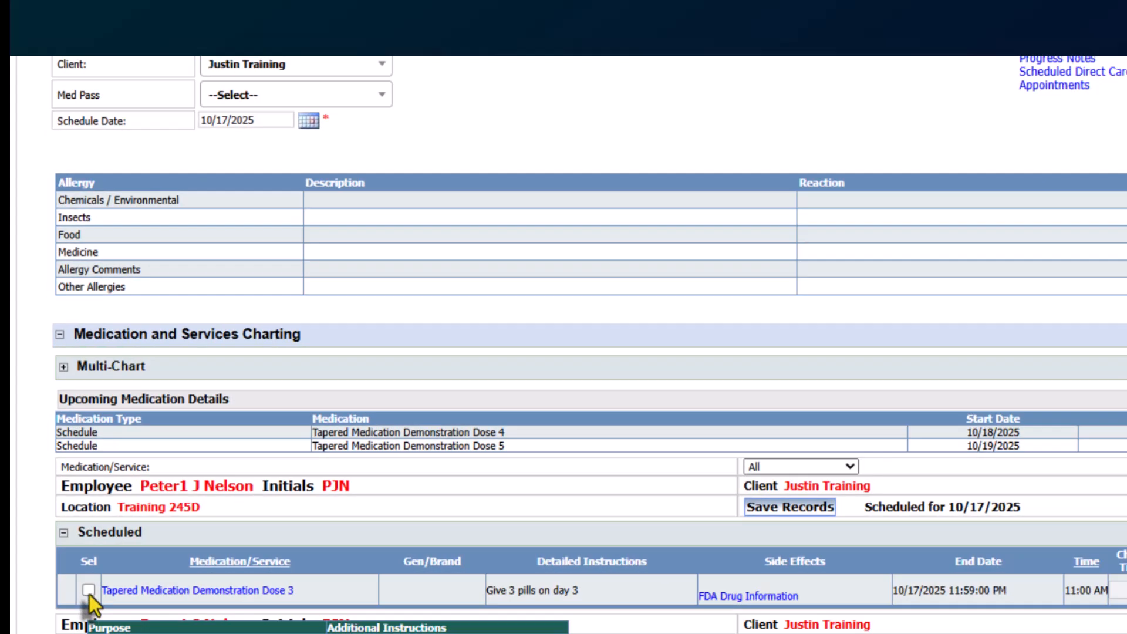
pyautogui.click(83, 623)
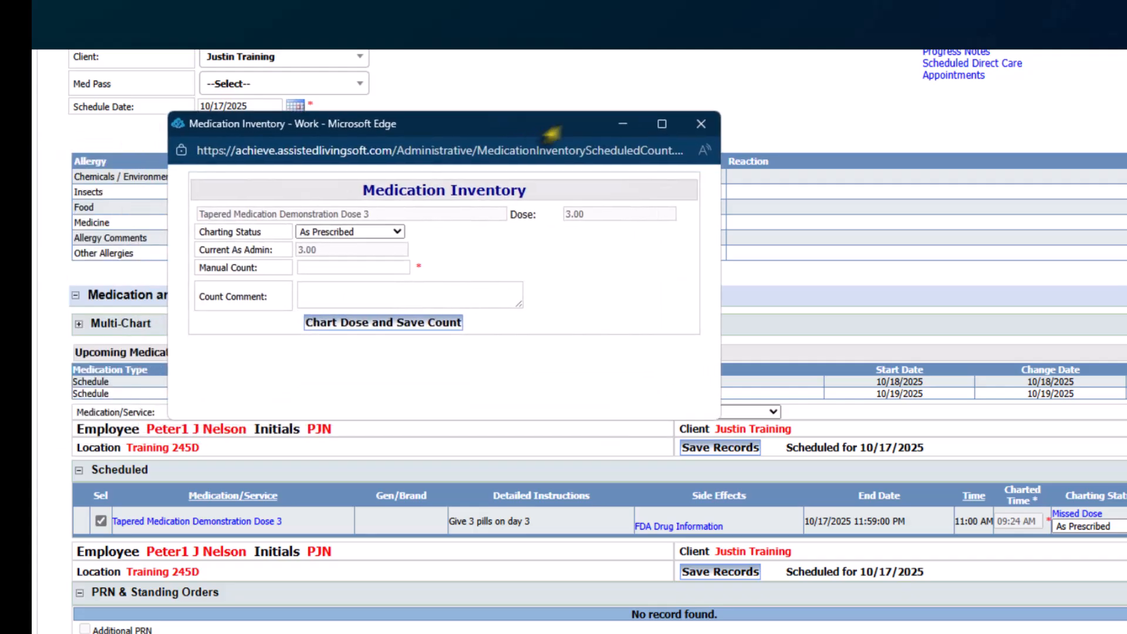
pyautogui.click(328, 264)
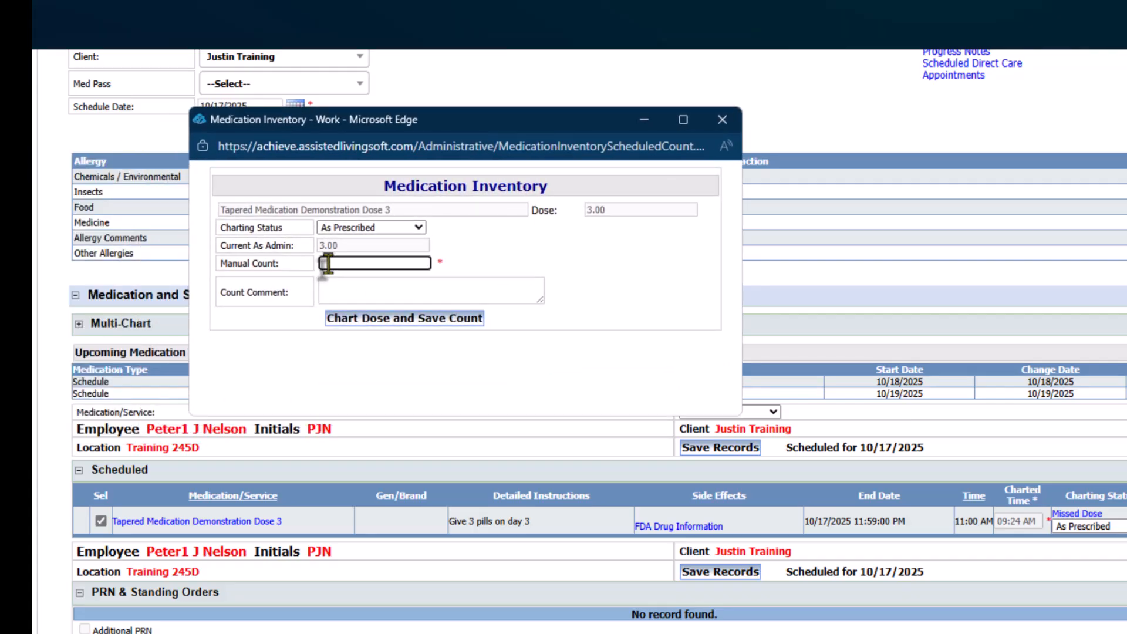
pyautogui.write('3')
pyautogui.click(366, 332)
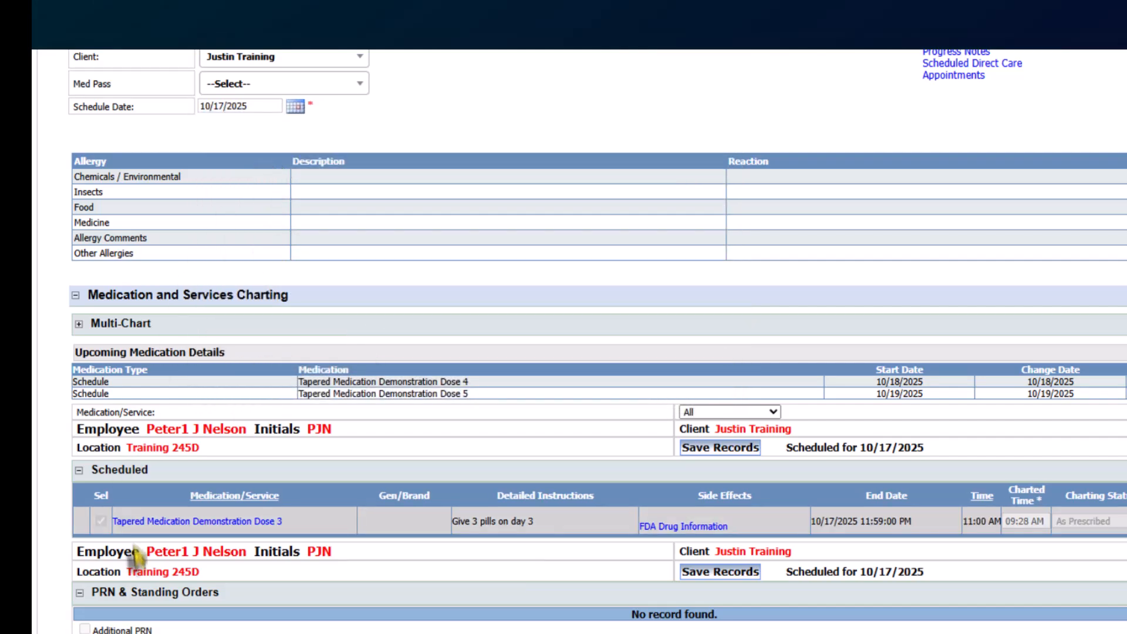
# Step: Change the schedule date to 10/18/2025, then chart Tapered Medication Demonstration Dose 4 and save its manual inventory count
pyautogui.click(295, 107)
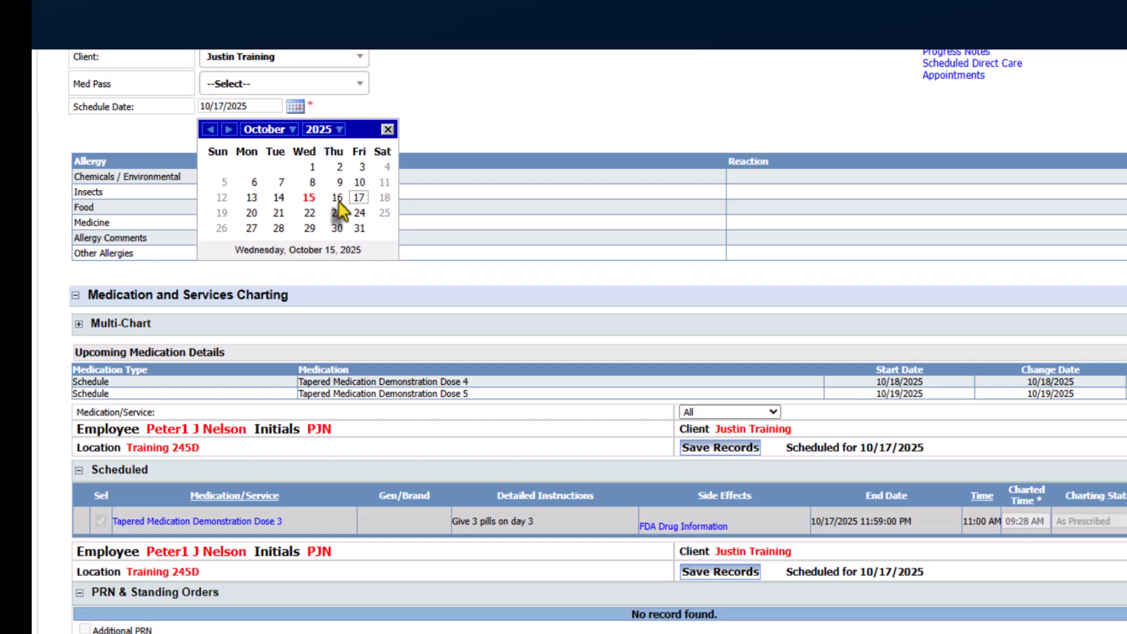
pyautogui.click(385, 198)
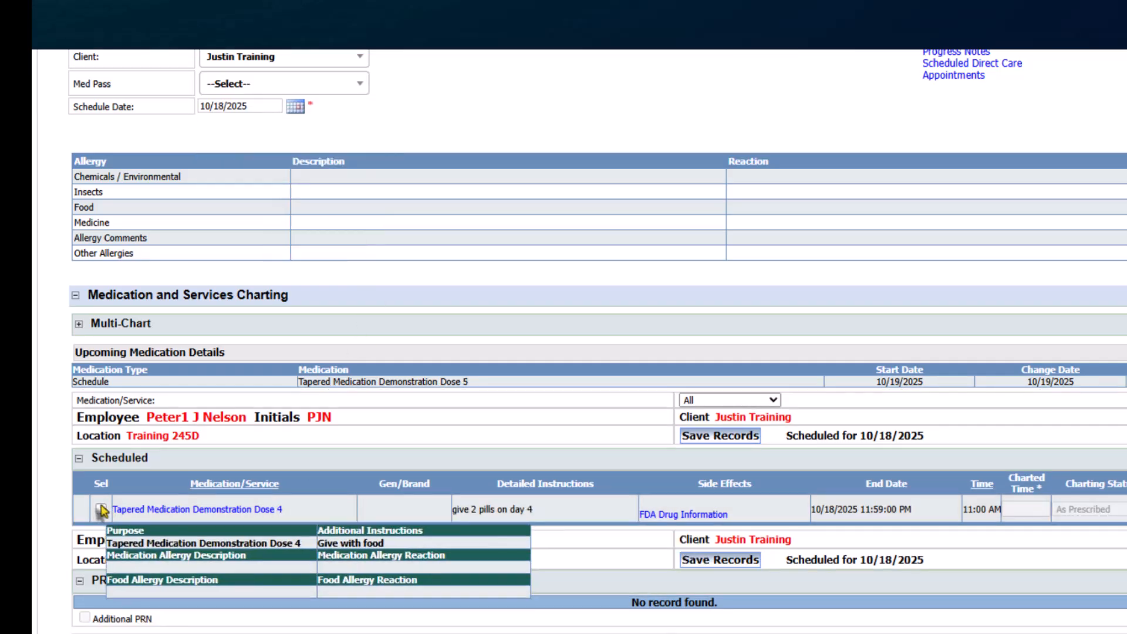
pyautogui.click(101, 509)
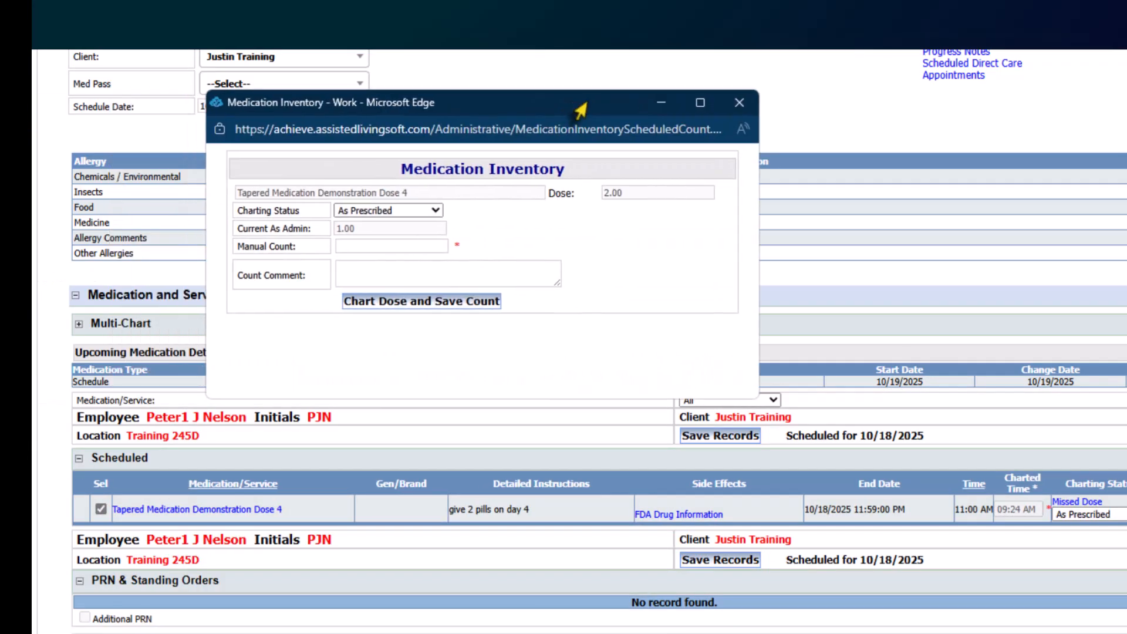
pyautogui.click(391, 246)
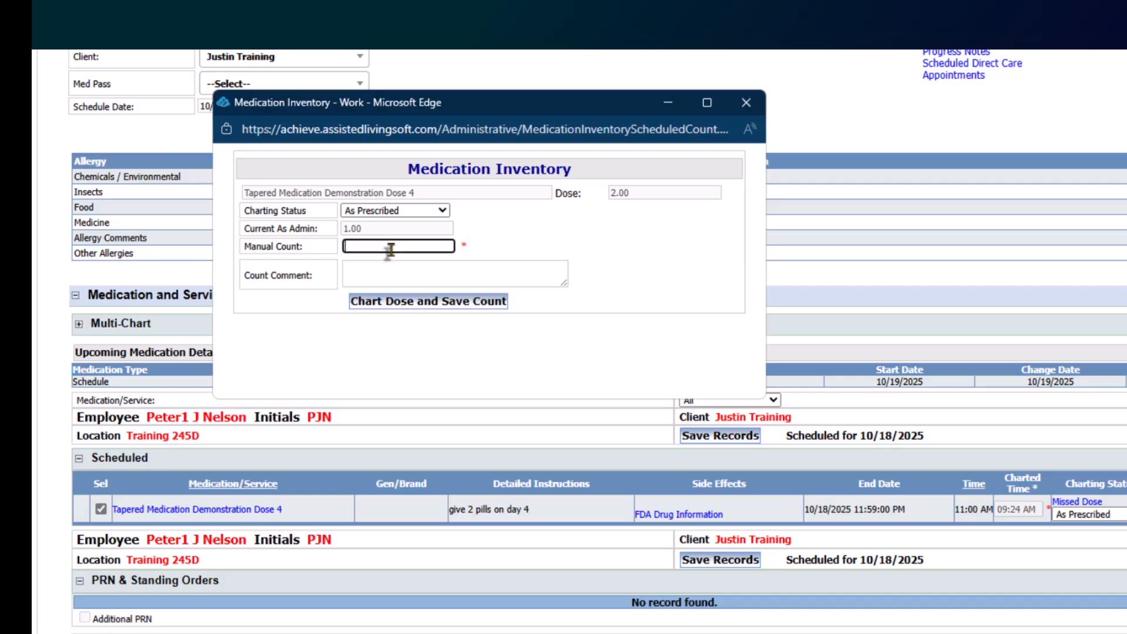
pyautogui.click(414, 307)
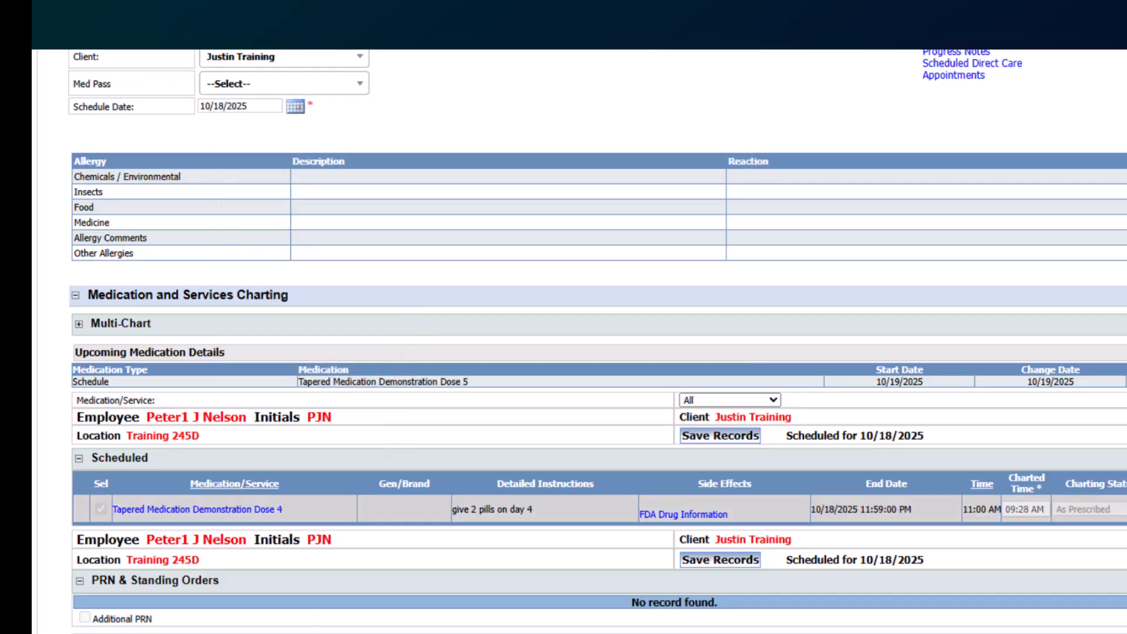
# Step: Change the schedule date to 10/19/2025, then chart Tapered Medication Demonstration Dose 5 and save its manual inventory count
pyautogui.click(296, 107)
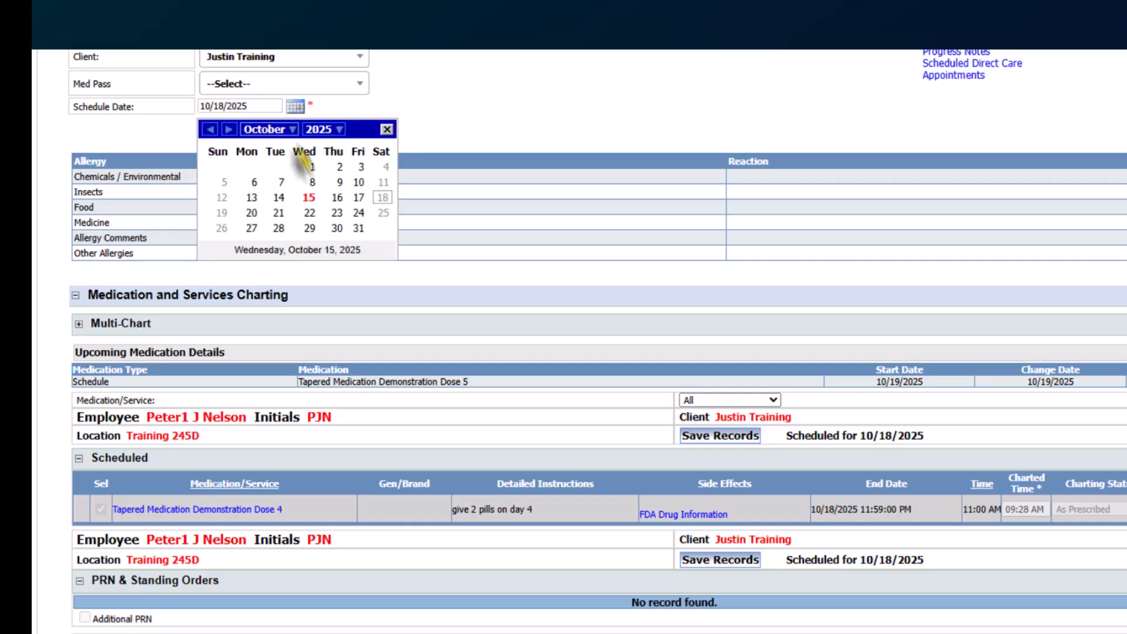
pyautogui.click(222, 212)
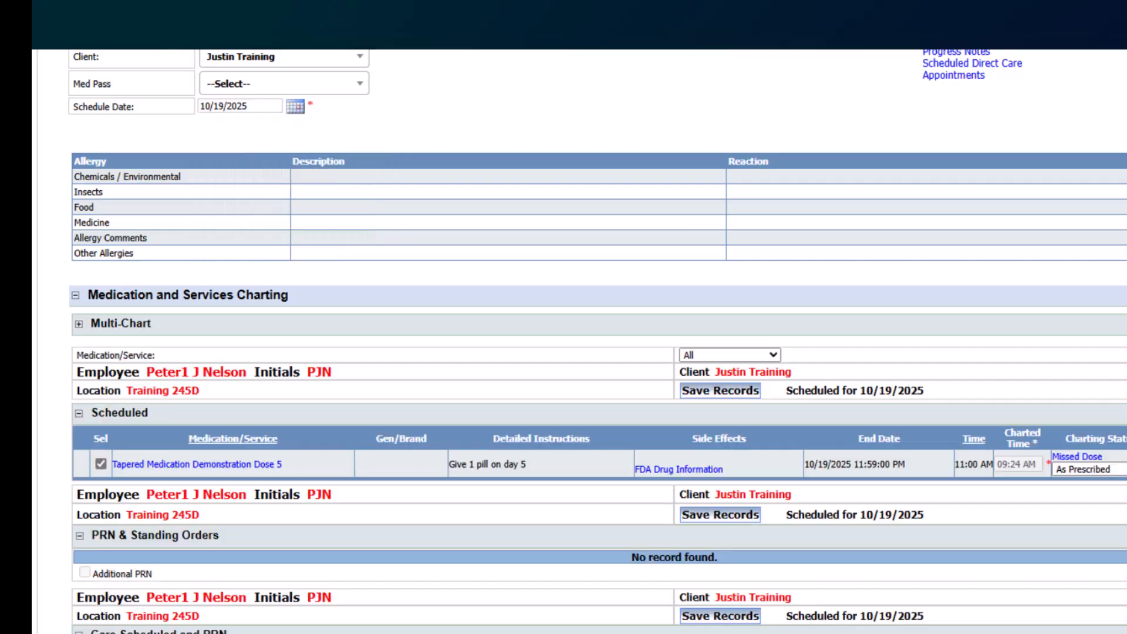
pyautogui.moveTo(417, 106); pyautogui.dragTo(535, 71)
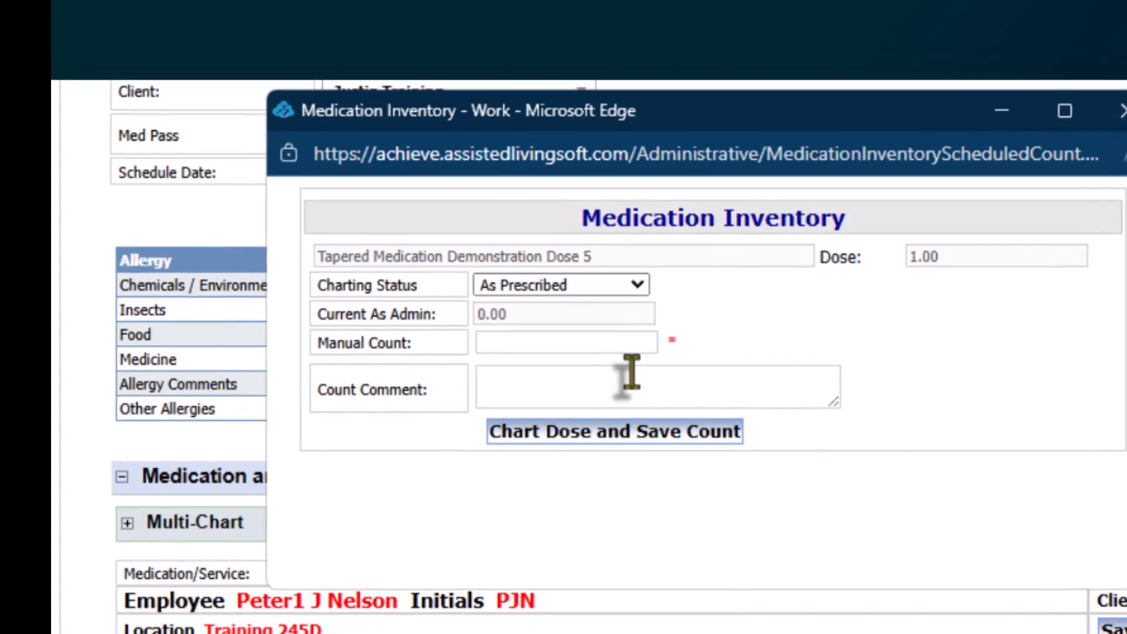
pyautogui.click(501, 325)
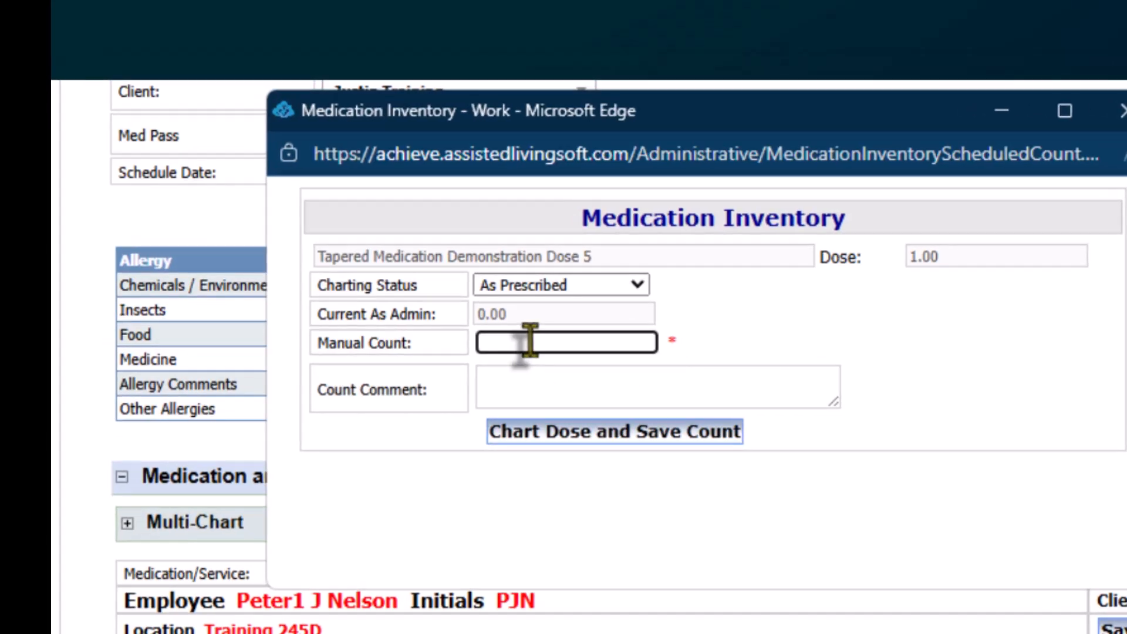
pyautogui.click(587, 432)
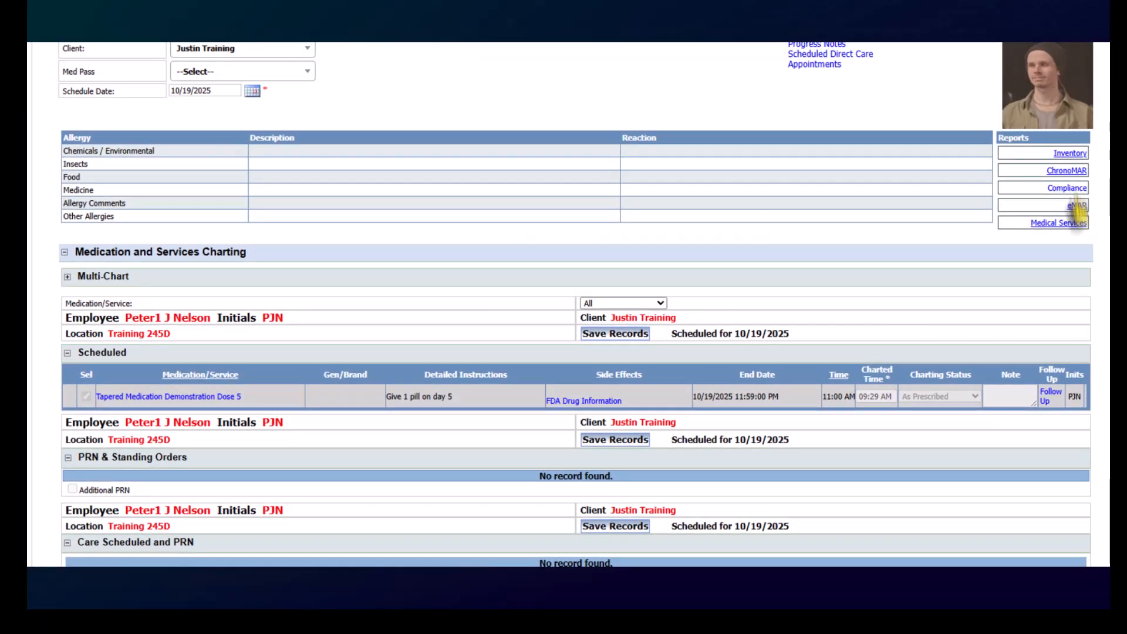
# Step: Display the client's October 2025 medication administration record report and review the charting of the five tapered doses
pyautogui.click(1077, 208)
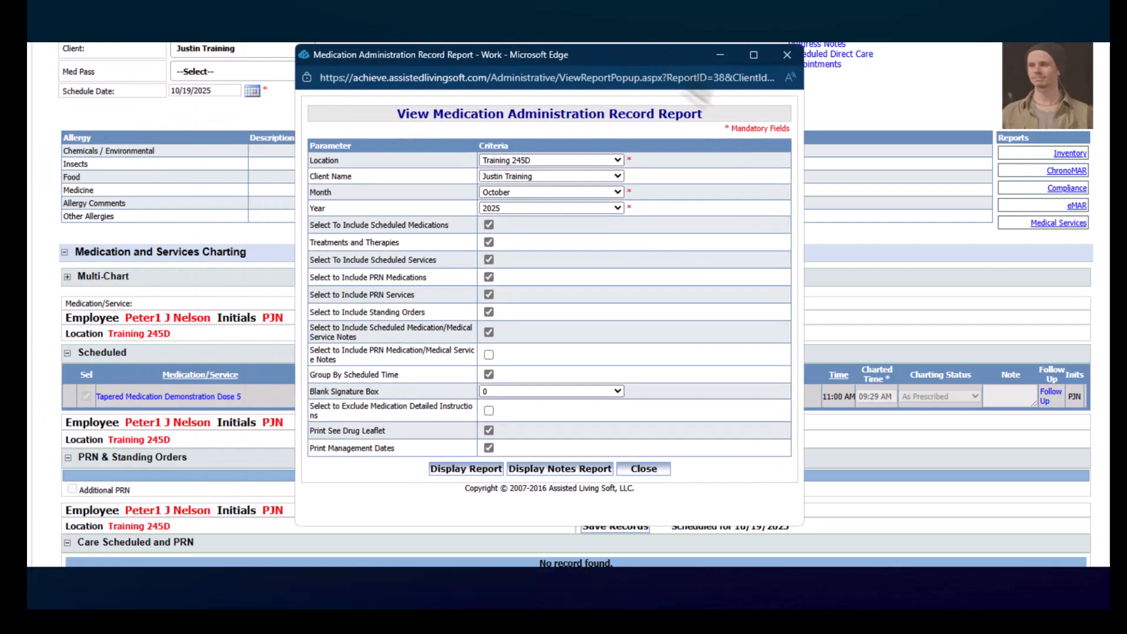
pyautogui.click(458, 471)
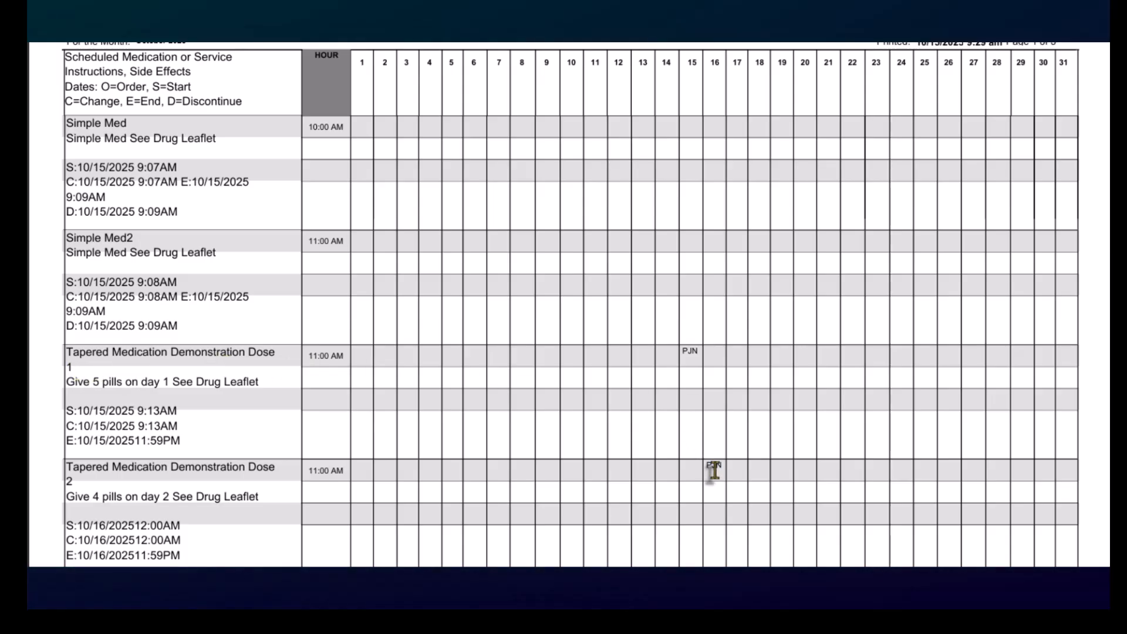
pyautogui.scroll(-3, 713, 470)
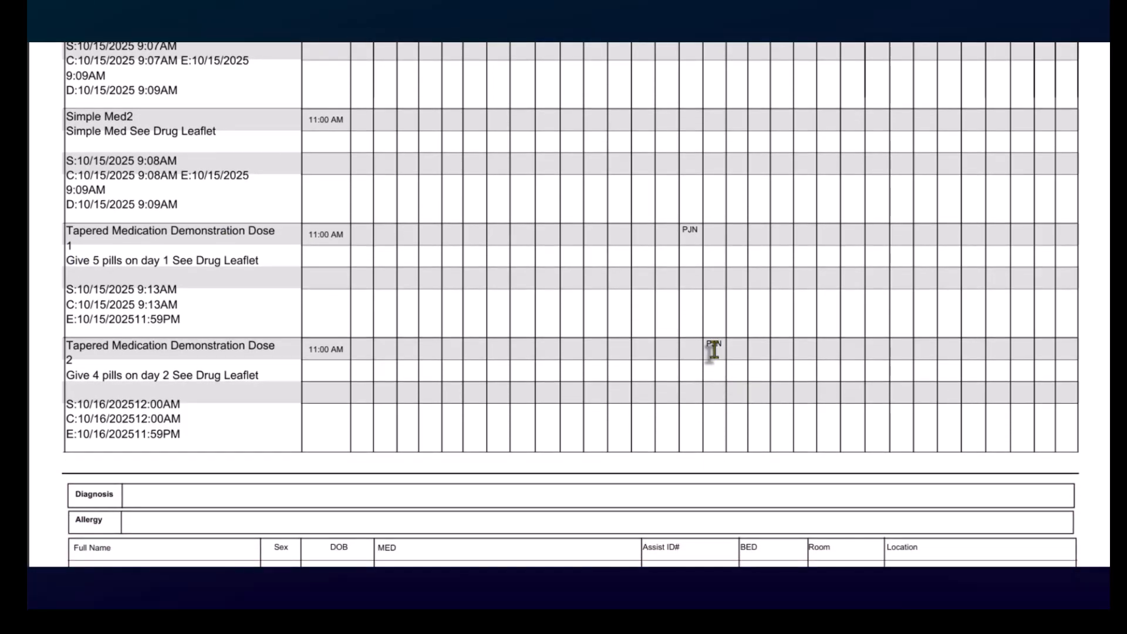
pyautogui.scroll(-4, 713, 352)
pyautogui.scroll(-7, 713, 351)
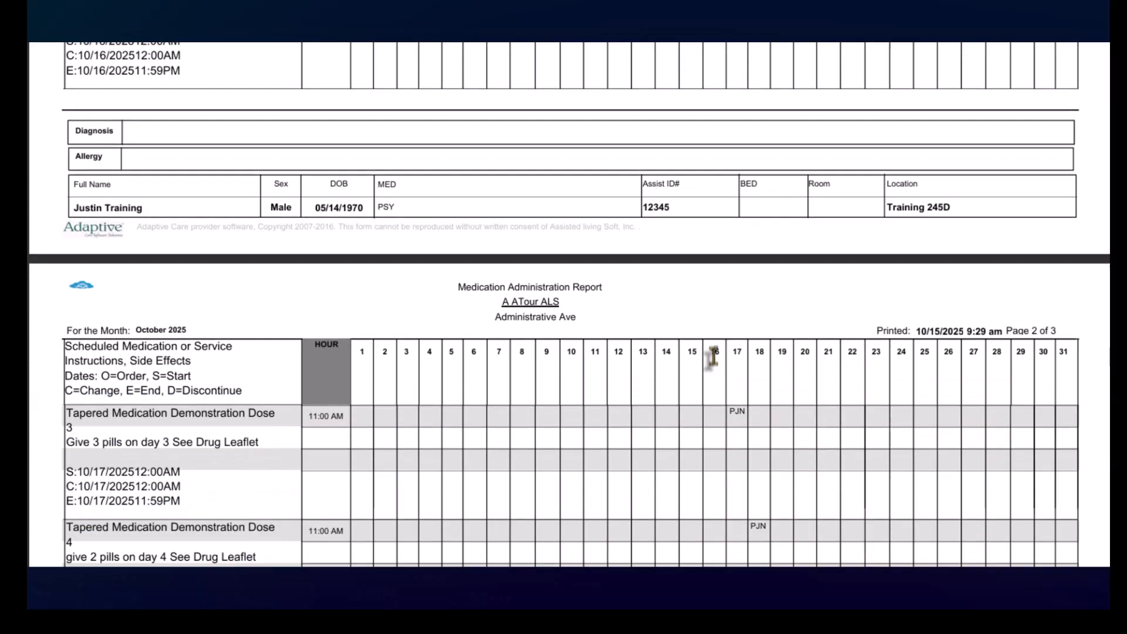
pyautogui.scroll(-6, 767, 544)
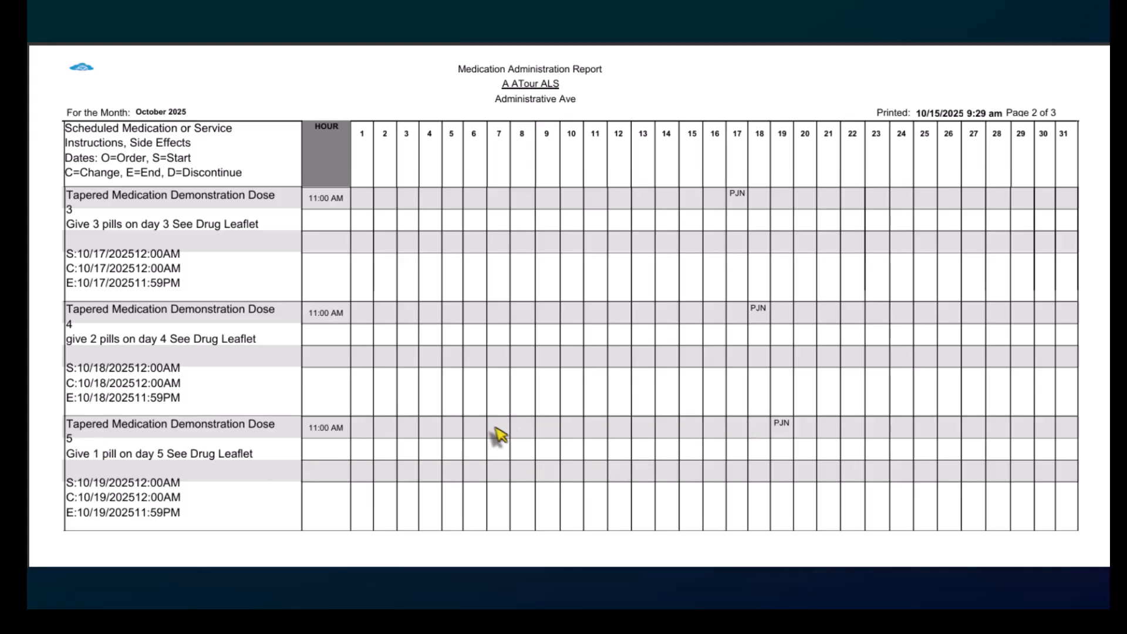
pyautogui.scroll(5, 522, 429)
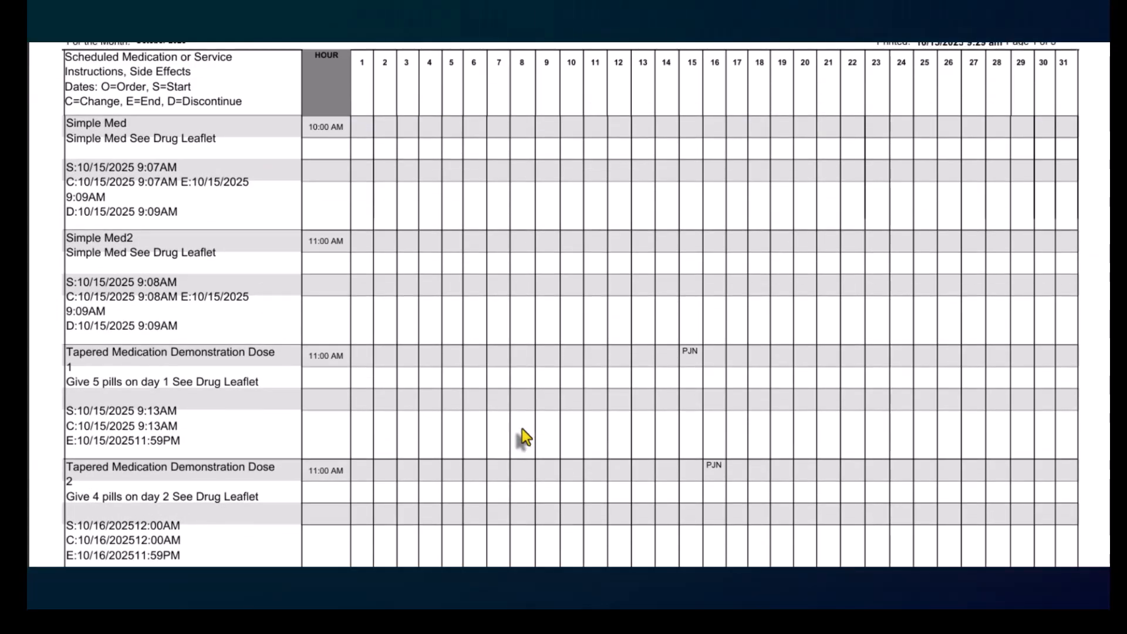